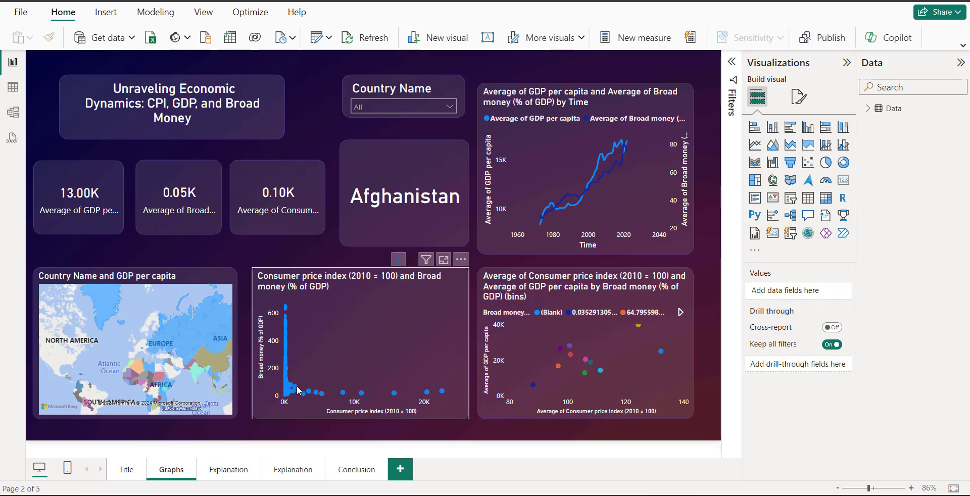
# Swap the axes of the Consumer price index and Broad money scatter chart, putting Broad money (% of GDP) on the X axis
pyautogui.click(434, 295)
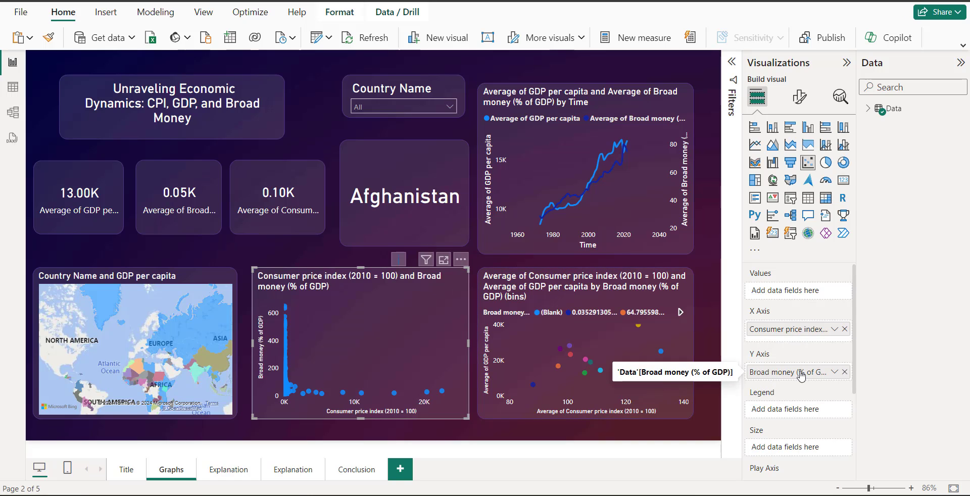
pyautogui.moveTo(801, 374)
pyautogui.mouseDown()
pyautogui.moveTo(800, 337)
pyautogui.moveTo(804, 388)
pyautogui.mouseUp()
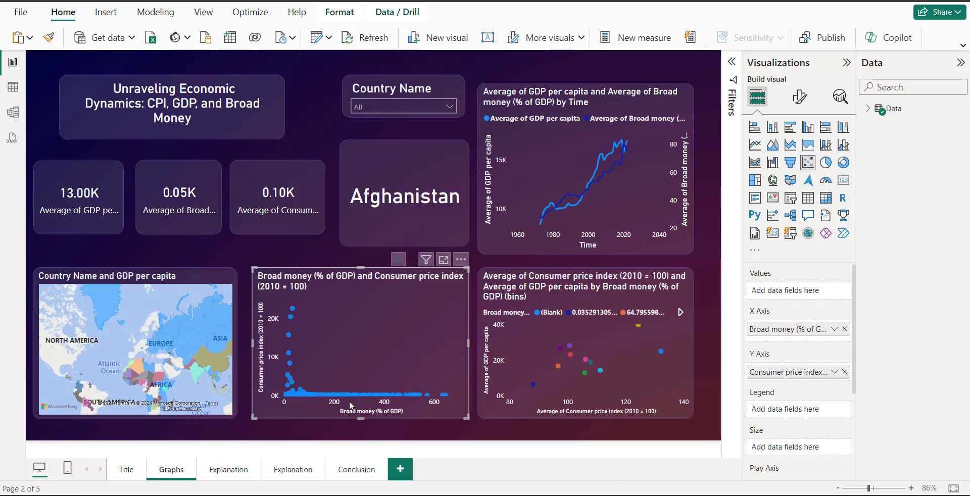
# Add a calculated column to the Data table with the formula logCPI = log('Data'[Consumer price index (2010 = 100)])
pyautogui.click(14, 89)
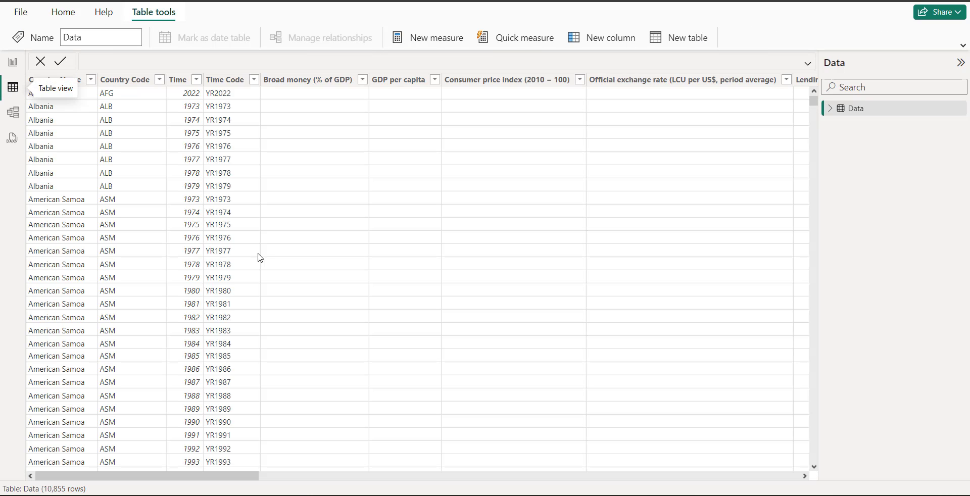
pyautogui.click(481, 87)
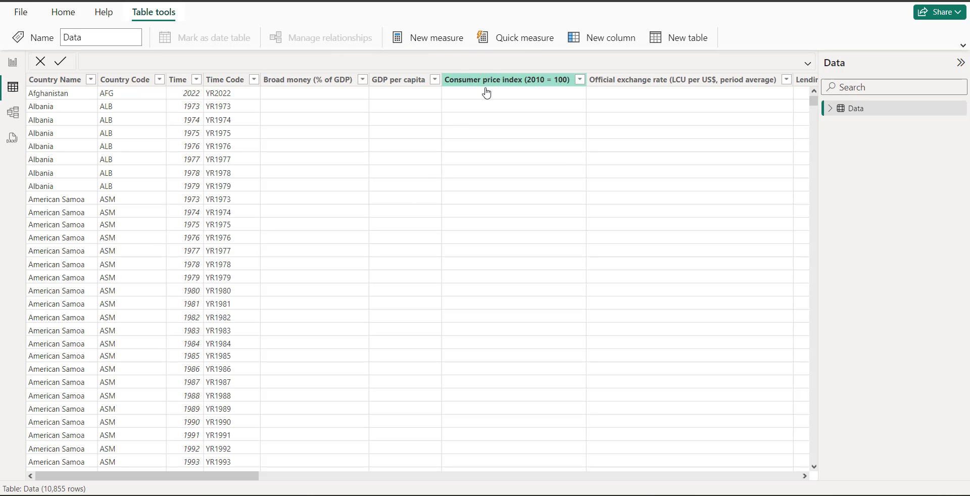
pyautogui.hscroll(3, 634, 201)
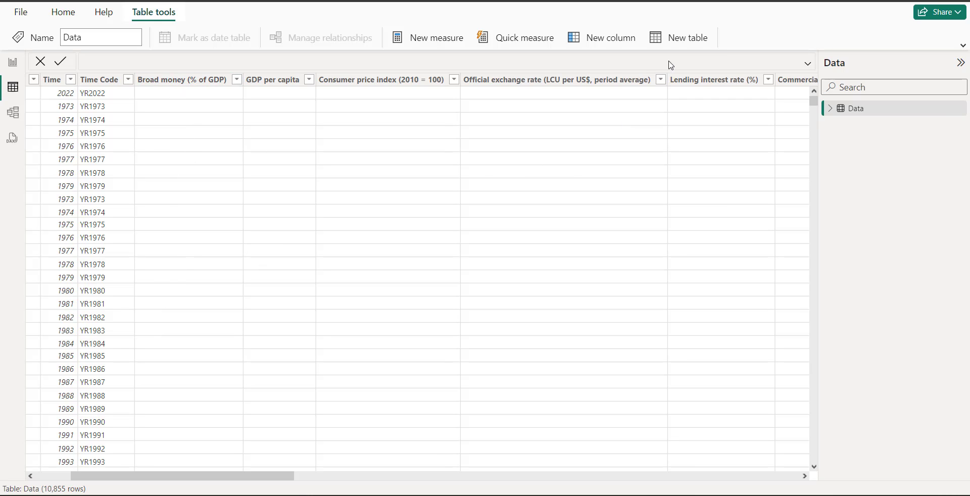
pyautogui.click(606, 40)
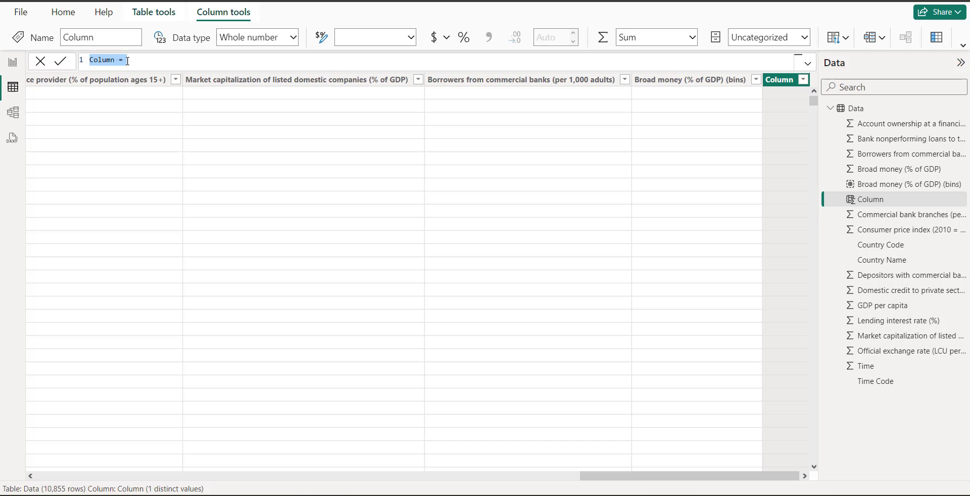
pyautogui.press('BackSpace')
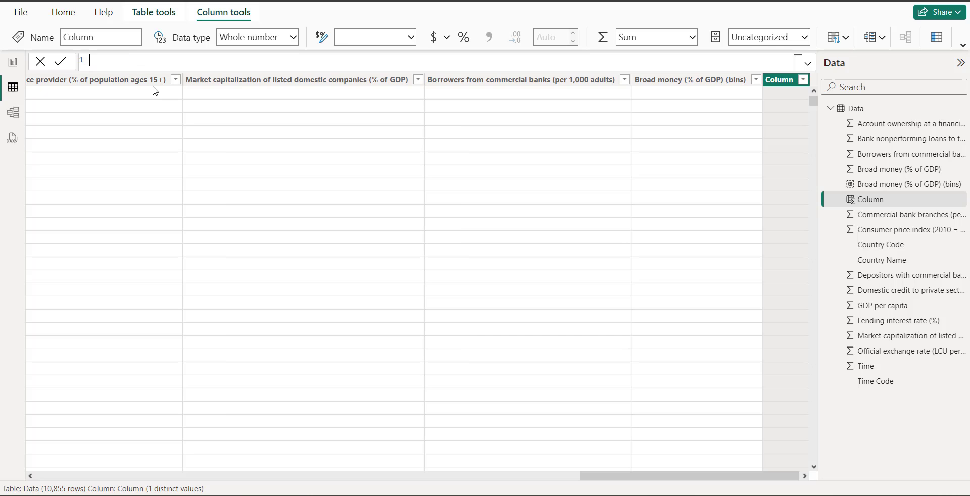
pyautogui.write('logCPI = log(')
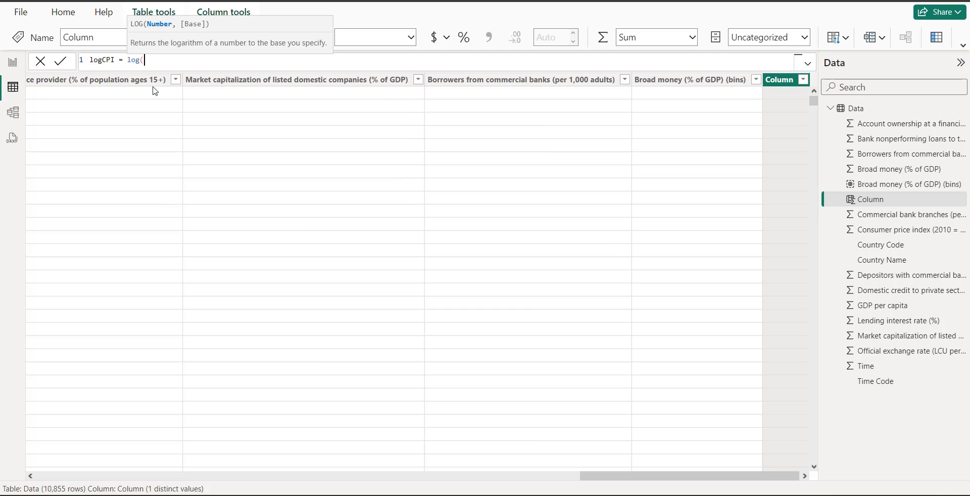
pyautogui.write("'")
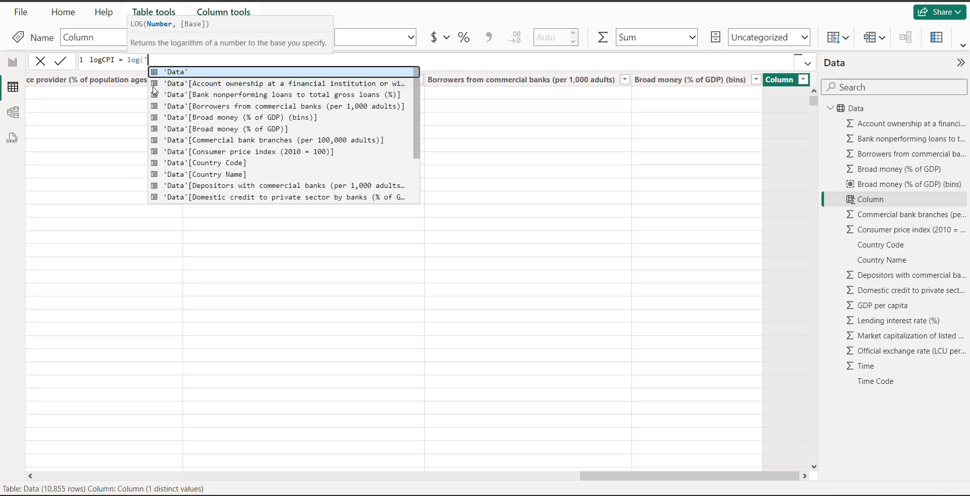
pyautogui.click(186, 152)
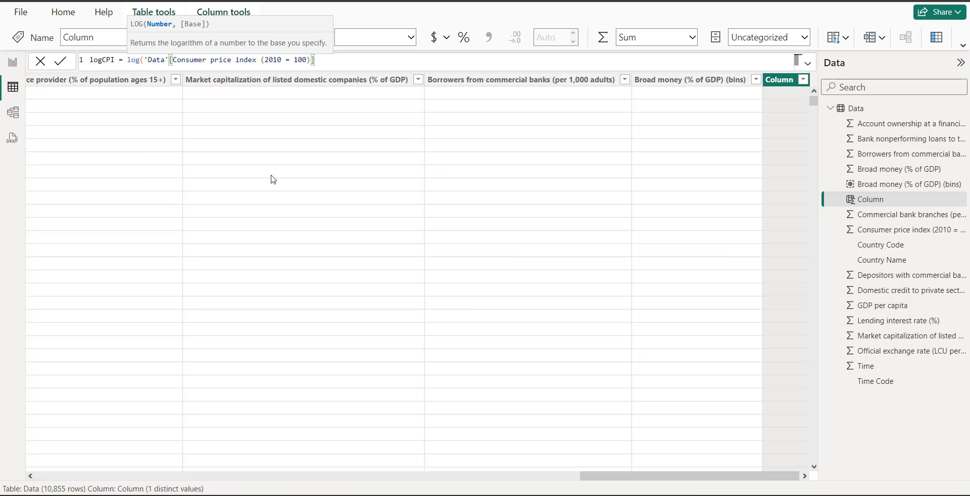
pyautogui.write(')')
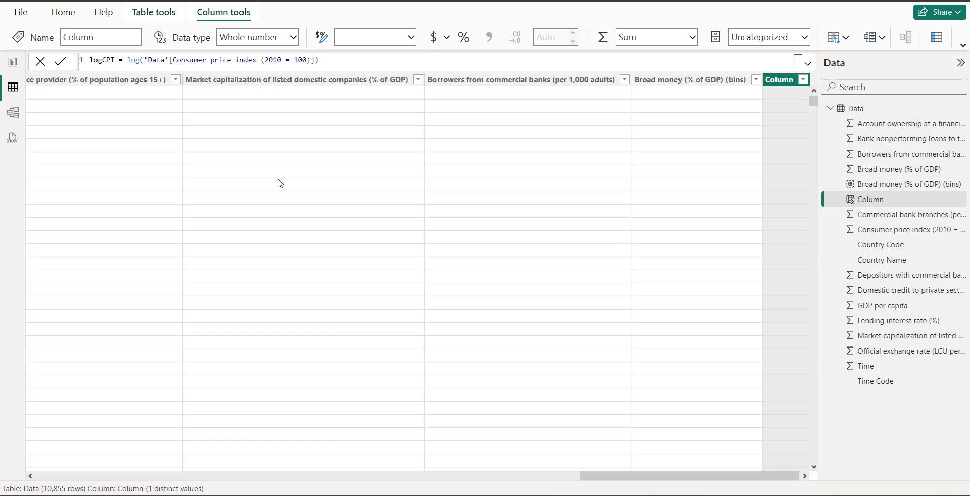
pyautogui.press('Return')
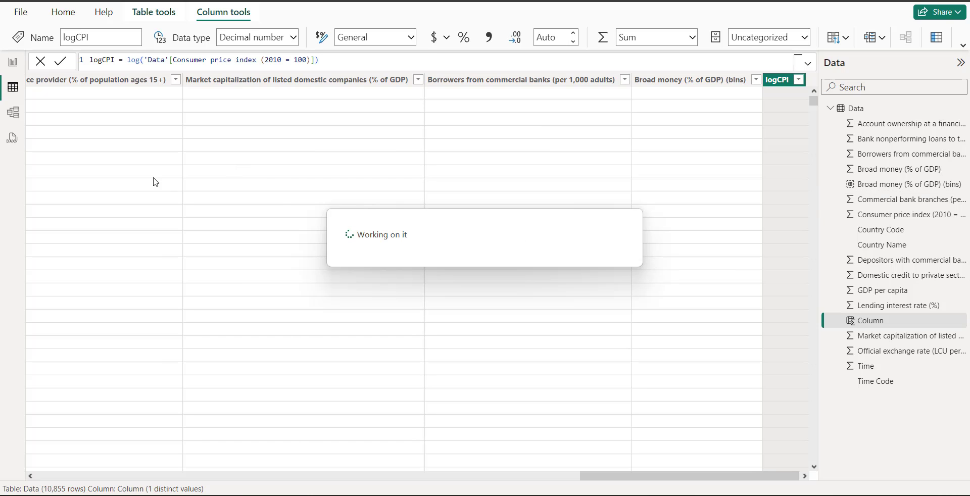
# Replace the column's formula with logCPI = IF(ISBLANK(YourTable[ExistingVariable]), BLANK(), LOG(YourTable[ExistingVariable]))
pyautogui.hscroll(-3, 128, 156)
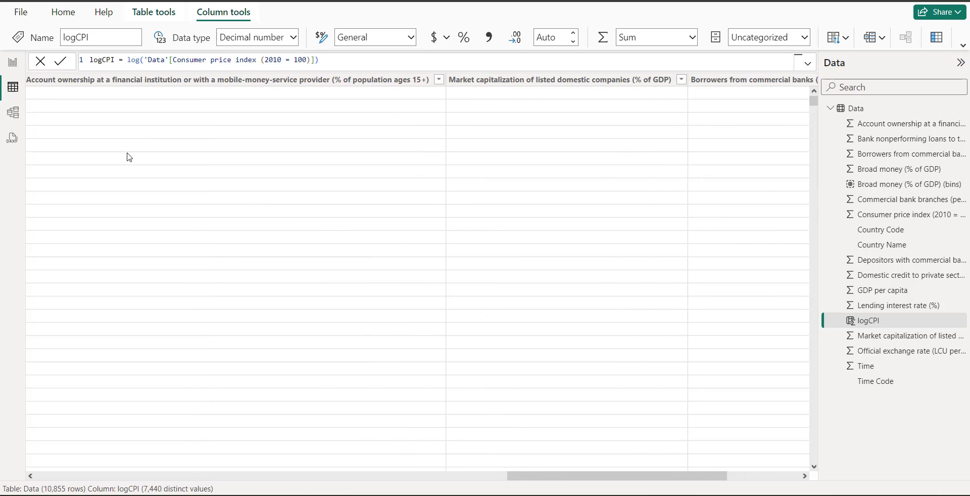
pyautogui.hscroll(3, 210, 202)
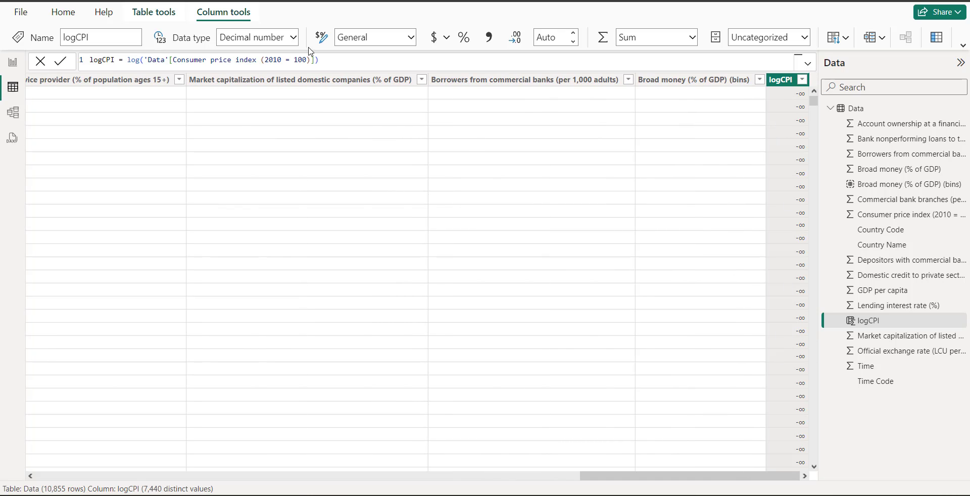
pyautogui.moveTo(319, 60); pyautogui.dragTo(90, 60)
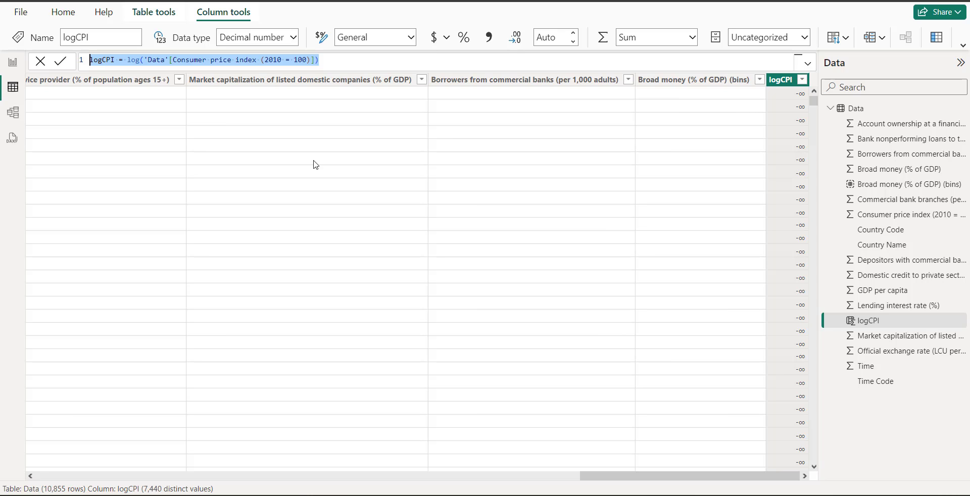
pyautogui.write('NewColumn = IF(ISBLANK(YourTable[ExistingVariable]), BLANK(), LOG(YourTable[ExistingVariable]))')
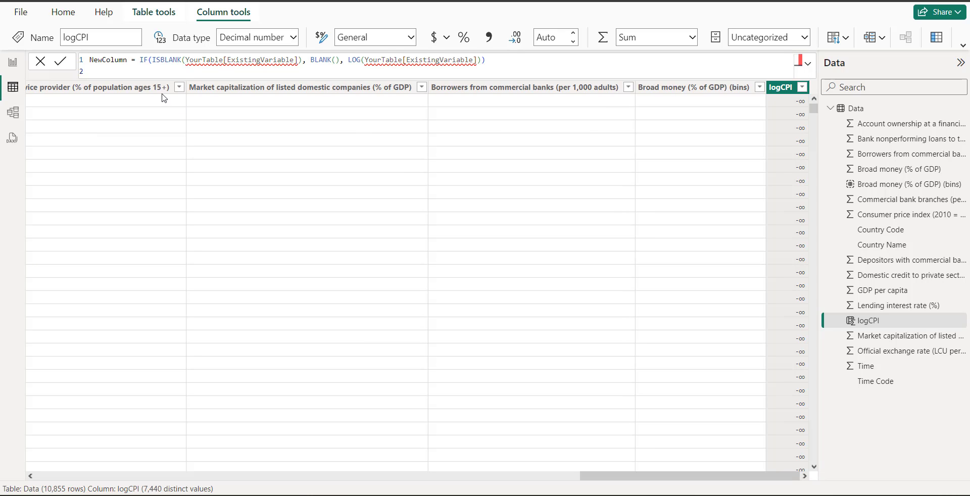
pyautogui.press('BackSpace')
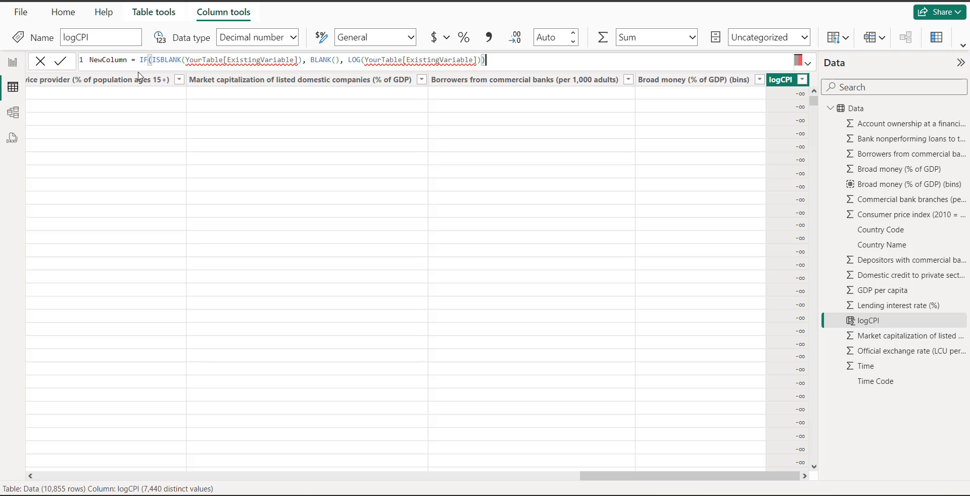
pyautogui.moveTo(127, 59); pyautogui.dragTo(90, 59)
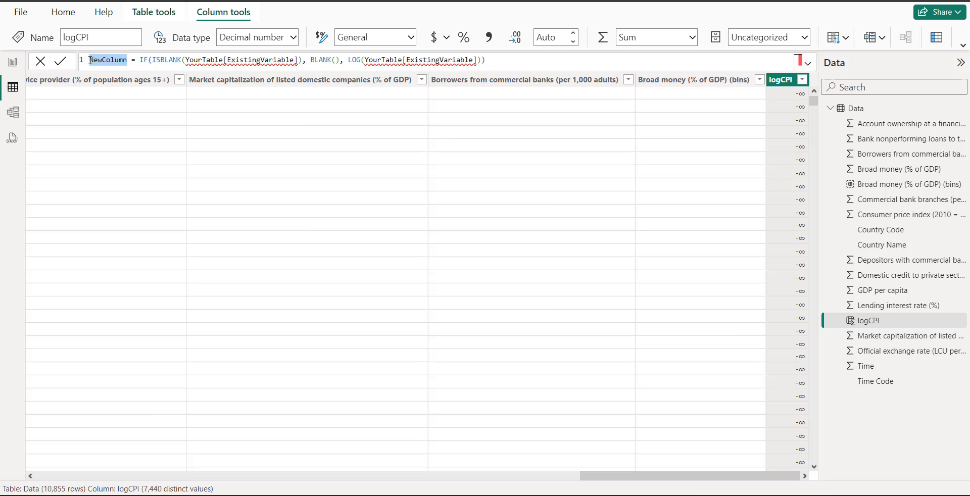
pyautogui.write('logCPI')
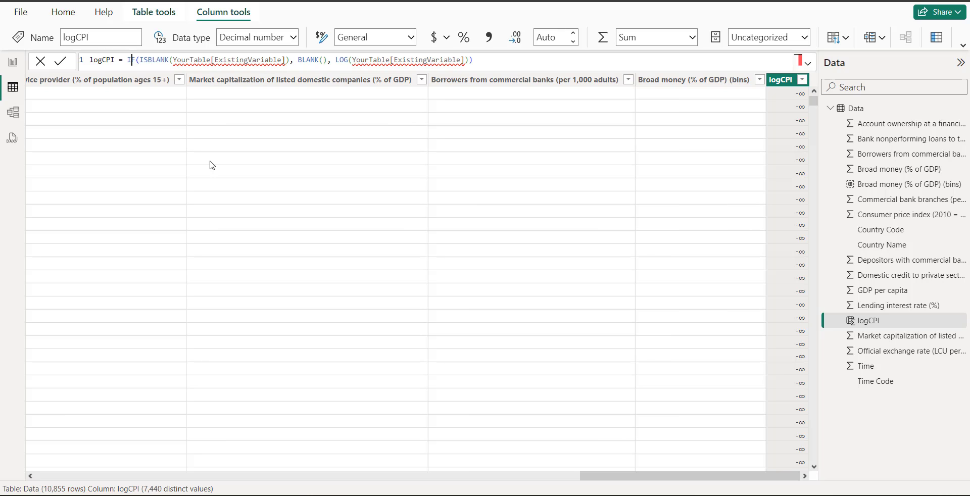
# Replace the ISBLANK placeholder in the logCPI formula with 'Data'[Consumer price index (2010 = 100)]
pyautogui.press('Right')
pyautogui.press('Right')
pyautogui.press('Right')
pyautogui.hotkey('shift', 'Right')
pyautogui.hotkey('shift', 'Right')
pyautogui.hotkey('shift', 'Right')
pyautogui.hotkey('shift', 'Right')
pyautogui.hotkey('shift', 'Right')
pyautogui.hotkey('shift', 'Right')
pyautogui.hotkey('shift', 'Right')
pyautogui.hotkey('shift', 'Right')
pyautogui.hotkey('shift', 'Right')
pyautogui.hotkey('shift', 'Right')
pyautogui.hotkey('shift', 'Right')
pyautogui.hotkey('shift', 'Right')
pyautogui.hotkey('shift', 'Right')
pyautogui.hotkey('shift', 'Right')
pyautogui.hotkey('shift', 'Right')
pyautogui.hotkey('shift', 'Right')
pyautogui.hotkey('shift', 'Right')
pyautogui.hotkey('shift', 'Right')
pyautogui.hotkey('shift', 'Right')
pyautogui.hotkey('shift', 'Right')
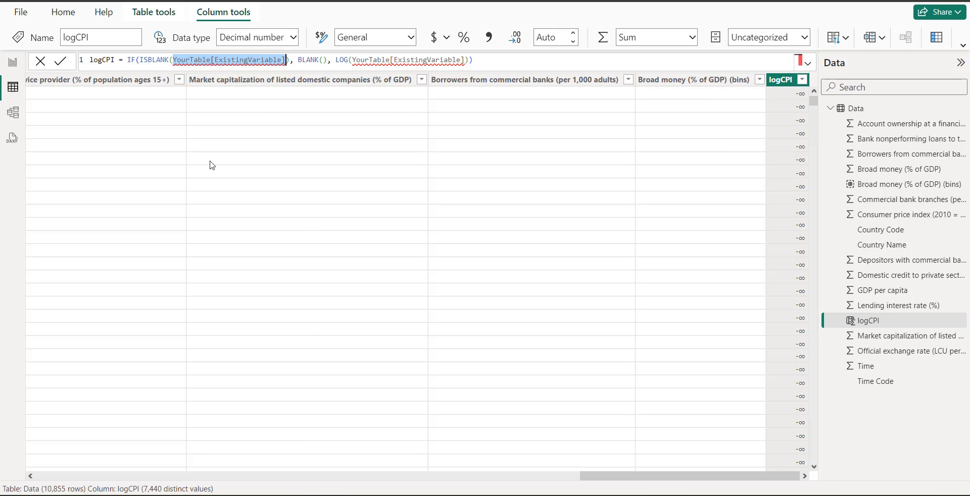
pyautogui.write("'")
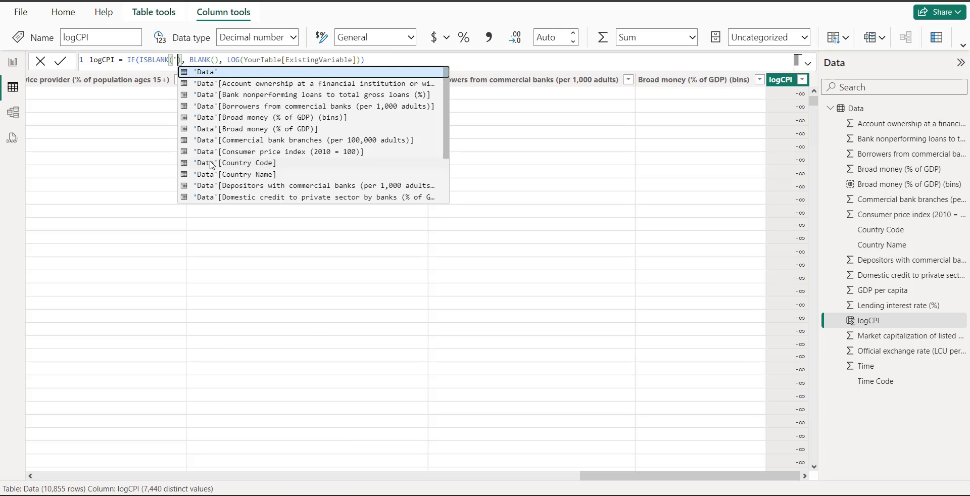
pyautogui.click(247, 153)
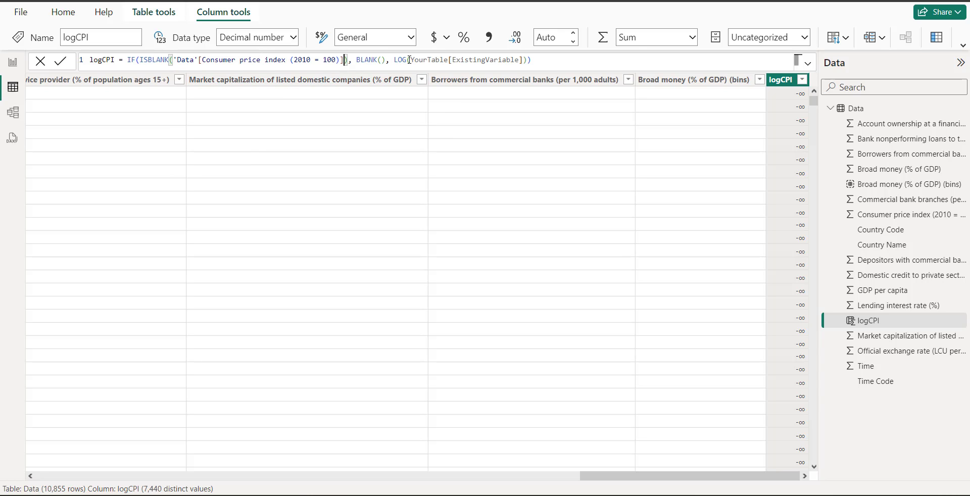
# Replace the LOG placeholder with 'Data'[Consumer price index (2010 = 100)], close the parentheses and commit the logCPI formula
pyautogui.click(409, 60)
pyautogui.doubleClick(412, 60)
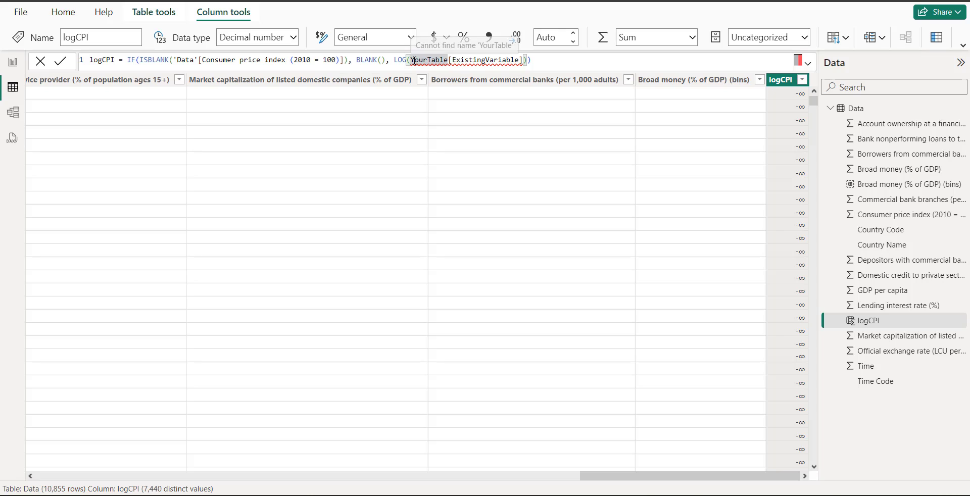
pyautogui.moveTo(412, 59); pyautogui.dragTo(530, 60)
pyautogui.press('BackSpace')
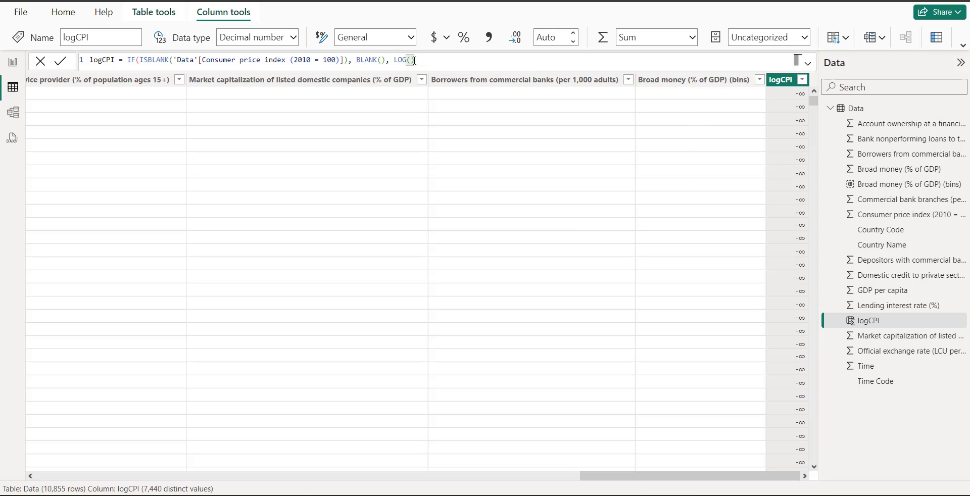
pyautogui.write("'")
pyautogui.click(483, 151)
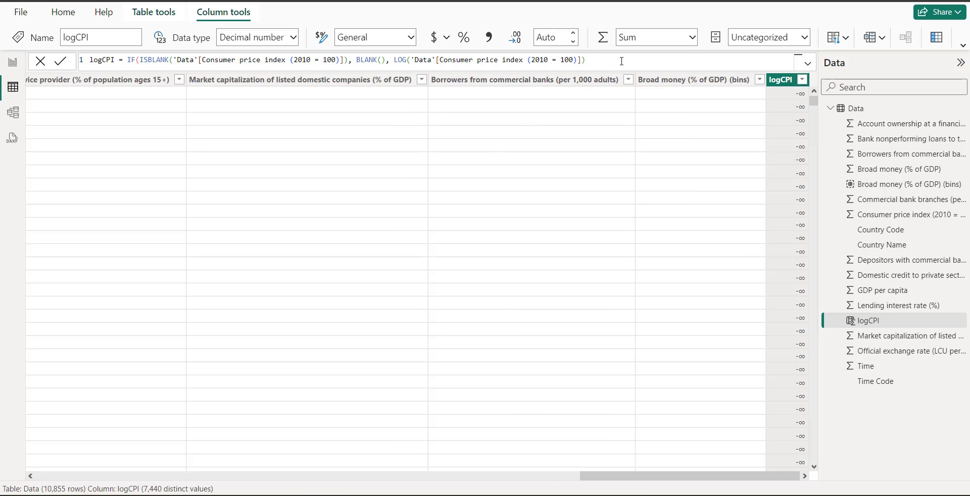
pyautogui.write(')')
pyautogui.press('Return')
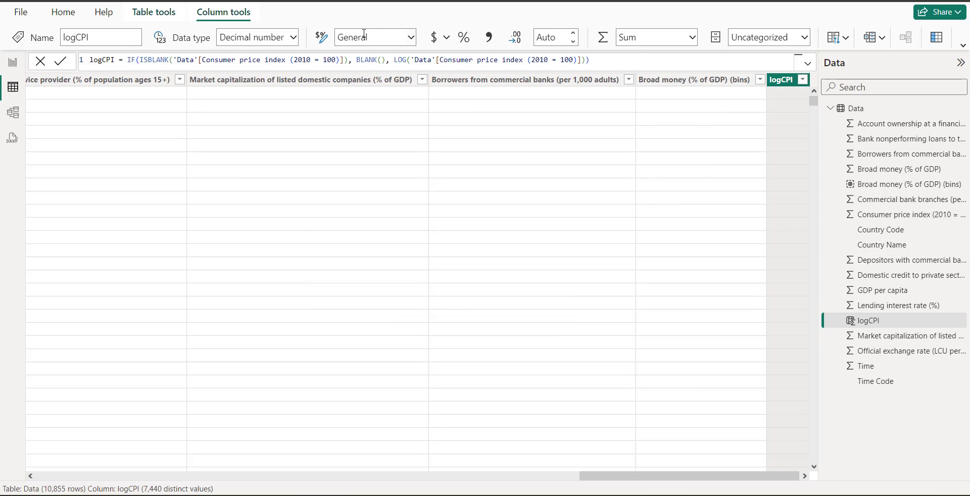
# In the report's Broad money scatter chart, replace the Y-axis field with logCPI and leave it unsummarized
pyautogui.click(11, 65)
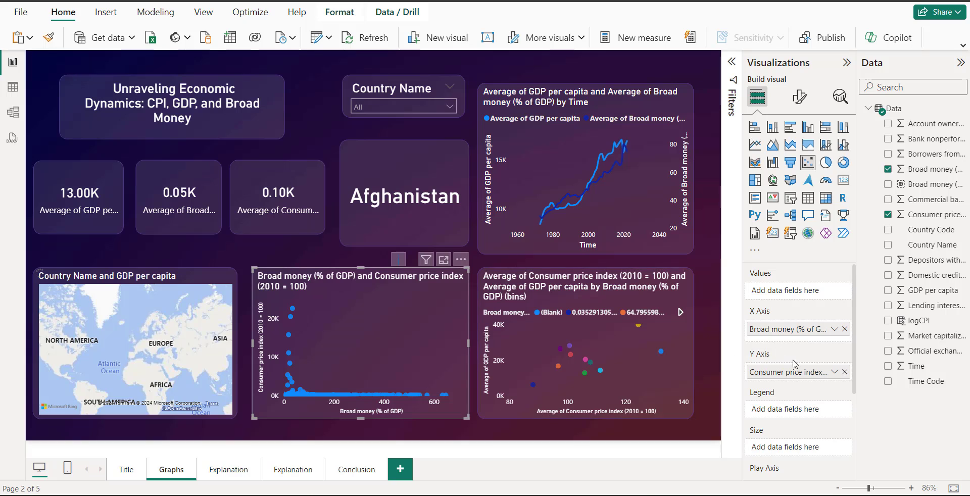
pyautogui.click(845, 373)
pyautogui.moveTo(919, 320); pyautogui.dragTo(804, 372)
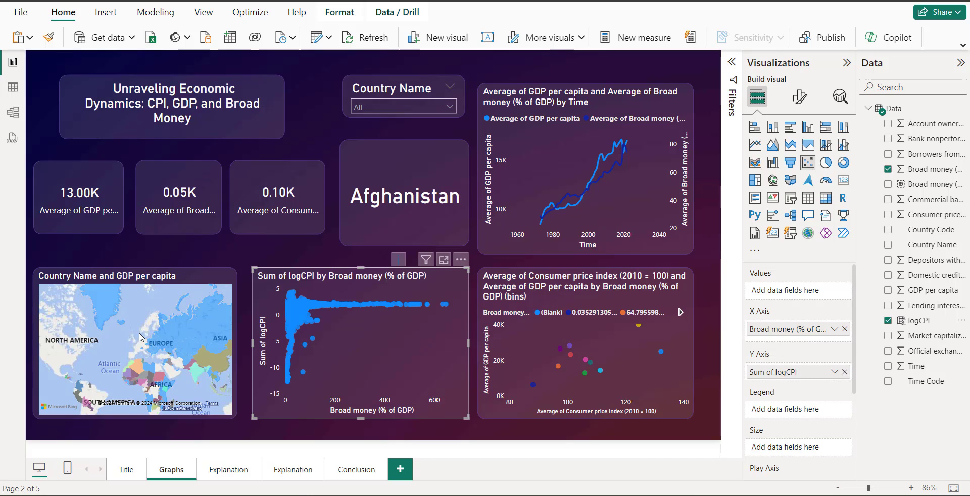
pyautogui.click(833, 372)
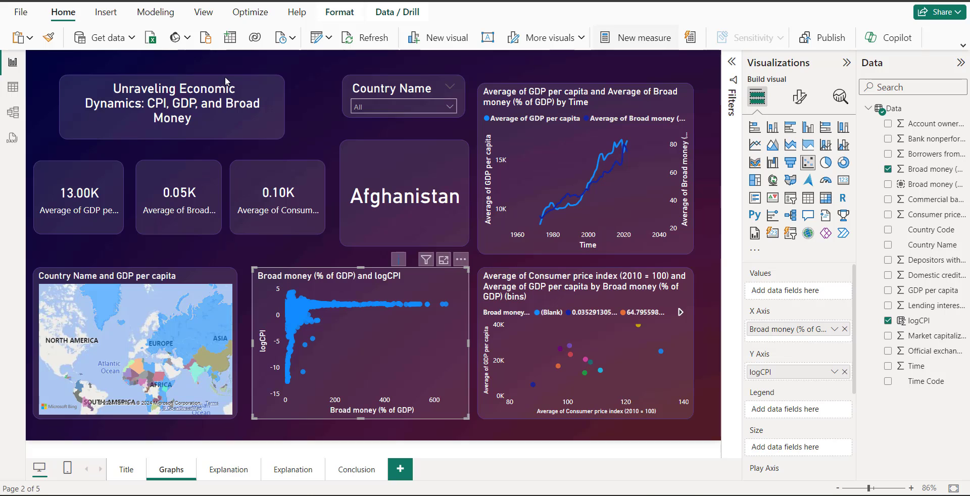
# Add another calculated column to the Data table with the template formula NewColumn = IF(ISBLANK(YourTable[ExistingVariable]), BLANK(), LOG(YourTable[ExistingVariable]))
pyautogui.click(13, 87)
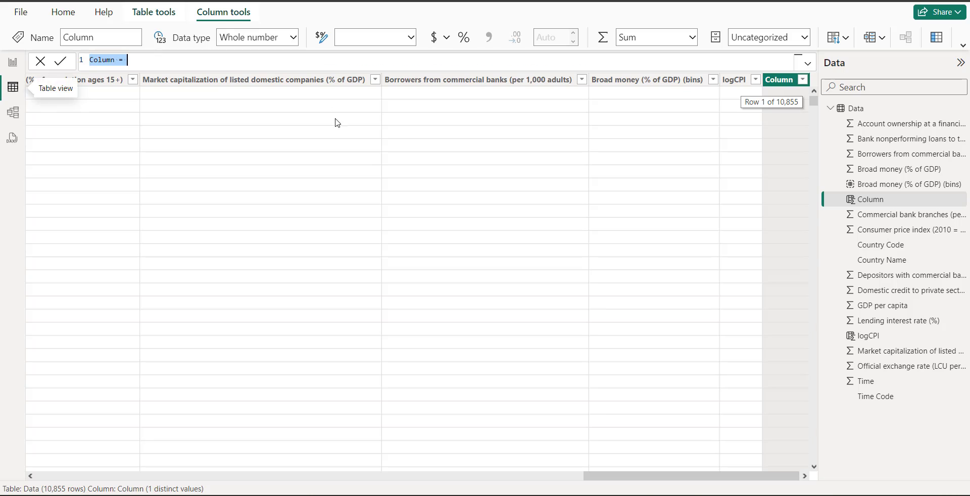
pyautogui.write('NewColumn = IF(ISBLANK(YourTable[ExistingVariable]), BLANK(), LOG(YourTable[ExistingVariable]))')
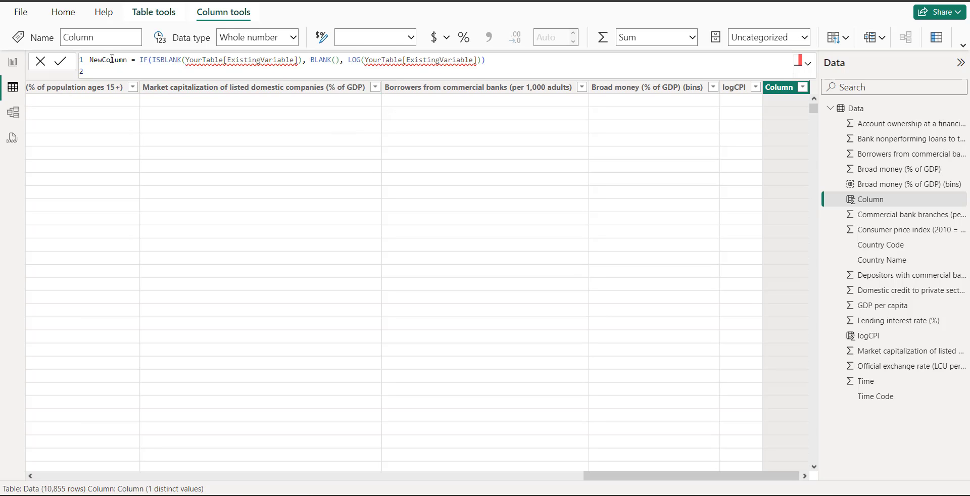
pyautogui.press('BackSpace')
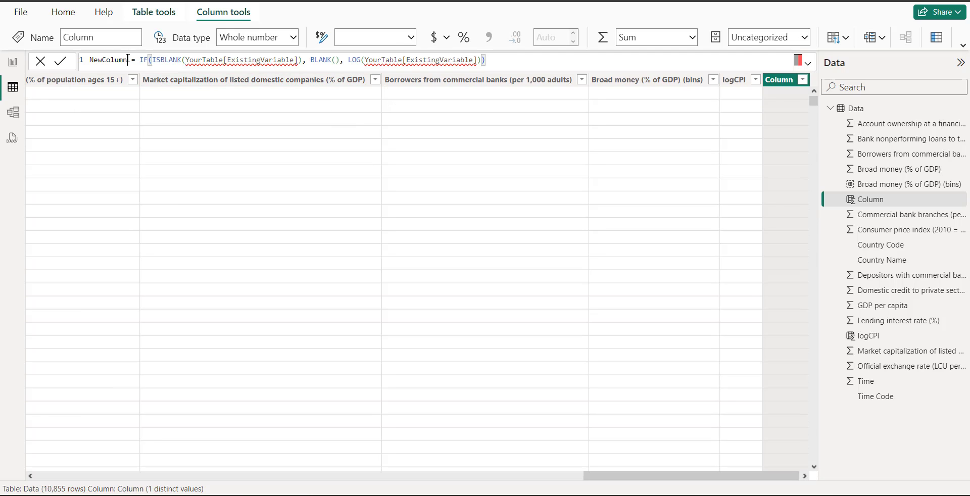
# Change the new column's name in the formula from the NewColumn placeholder to logM2
pyautogui.moveTo(128, 60); pyautogui.dragTo(95, 60)
pyautogui.click(96, 60)
pyautogui.press('BackSpace')
pyautogui.write('log')
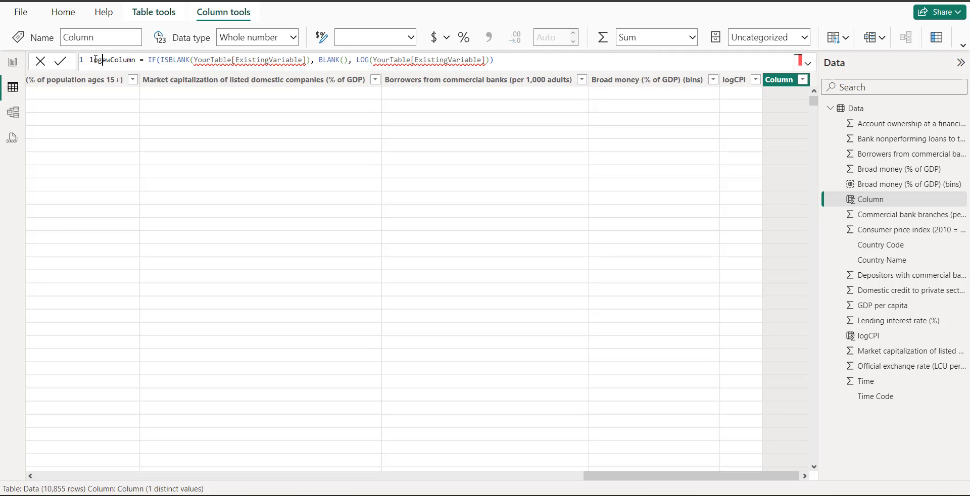
pyautogui.press('Delete')
pyautogui.press('Delete')
pyautogui.press('Delete')
pyautogui.press('Delete')
pyautogui.press('Delete')
pyautogui.press('Delete')
pyautogui.press('Delete')
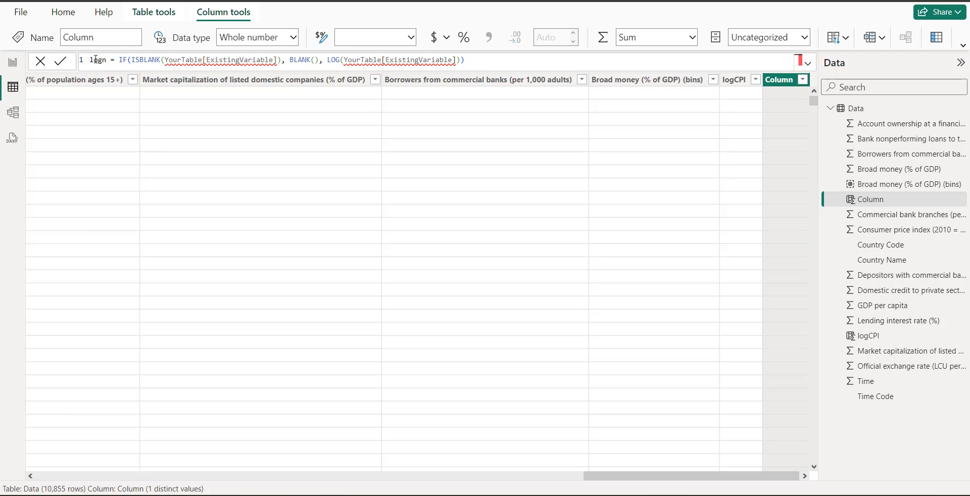
pyautogui.press('Delete')
pyautogui.write('M2')
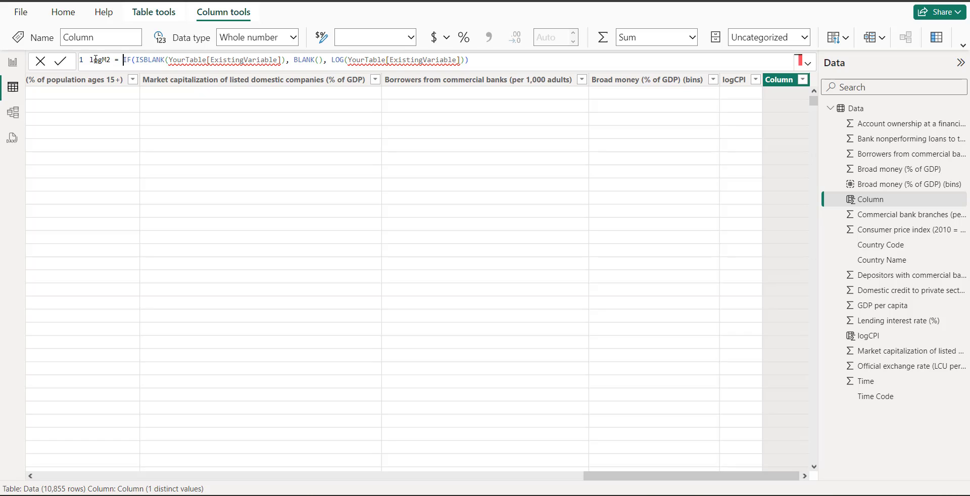
# Replace the ISBLANK placeholder in the logM2 formula with 'Data'[Broad money (% of GDP)]
pyautogui.press('Right')
pyautogui.press('Right')
pyautogui.press('Right')
pyautogui.press('Right')
pyautogui.press('Right')
pyautogui.press('Right')
pyautogui.press('Right')
pyautogui.press('Right')
pyautogui.press('Right')
pyautogui.press('Right')
pyautogui.press('Right')
pyautogui.hotkey('shift', 'Right')
pyautogui.hotkey('shift', 'Right')
pyautogui.hotkey('shift', 'Right')
pyautogui.hotkey('shift', 'Right')
pyautogui.hotkey('shift', 'Right')
pyautogui.hotkey('shift', 'Right')
pyautogui.hotkey('shift', 'Right')
pyautogui.hotkey('shift', 'Right')
pyautogui.hotkey('shift', 'Right')
pyautogui.hotkey('shift', 'Right')
pyautogui.hotkey('shift', 'Right')
pyautogui.hotkey('shift', 'Right')
pyautogui.hotkey('shift', 'Right')
pyautogui.hotkey('shift', 'Right')
pyautogui.hotkey('shift', 'Right')
pyautogui.hotkey('shift', 'Right')
pyautogui.hotkey('shift', 'Right')
pyautogui.hotkey('shift', 'Right')
pyautogui.hotkey('shift', 'Right')
pyautogui.hotkey('shift', 'Right')
pyautogui.press('Delete')
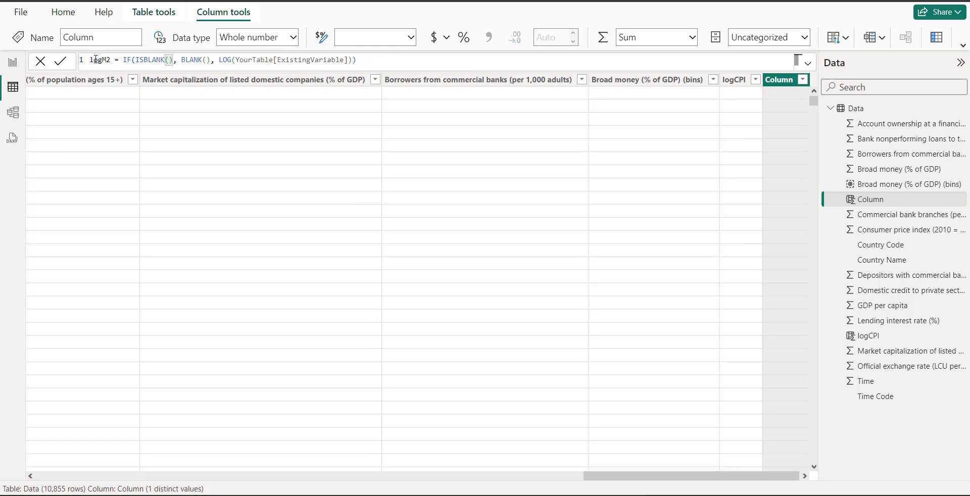
pyautogui.write("'")
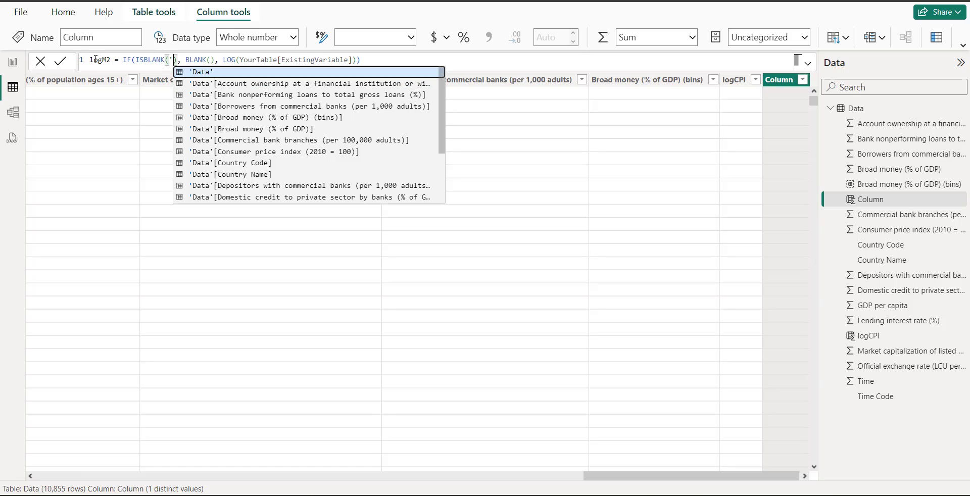
pyautogui.click(250, 131)
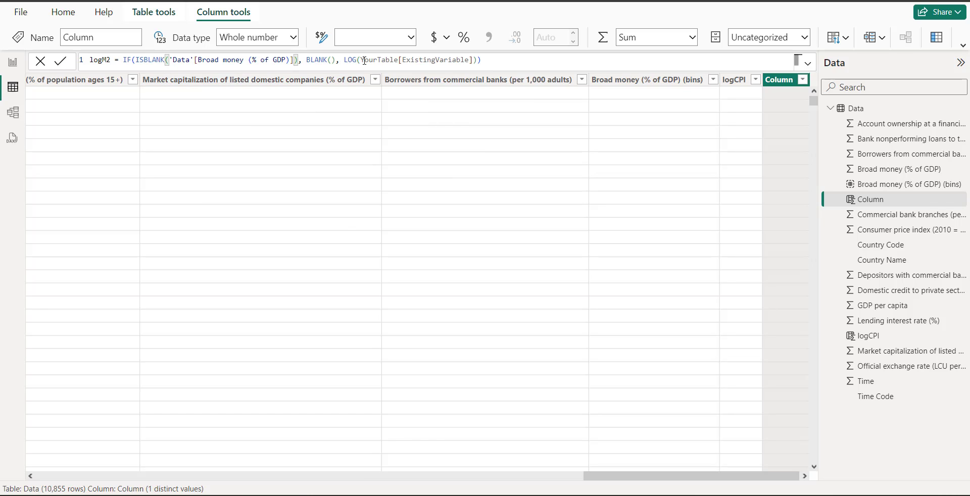
# Replace the LOG placeholder in the logM2 formula with 'Data'[Broad money (% of GDP)], close the parentheses and commit the formula
pyautogui.moveTo(361, 60); pyautogui.dragTo(479, 60)
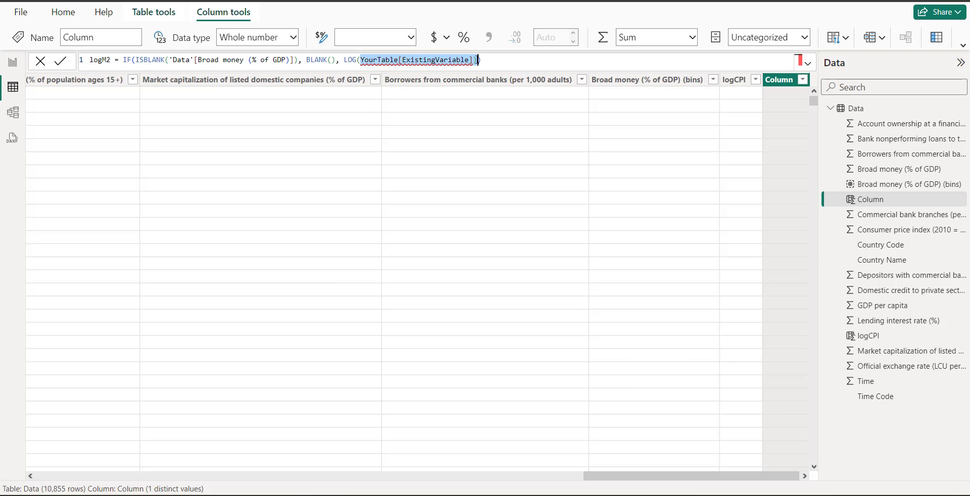
pyautogui.write("'")
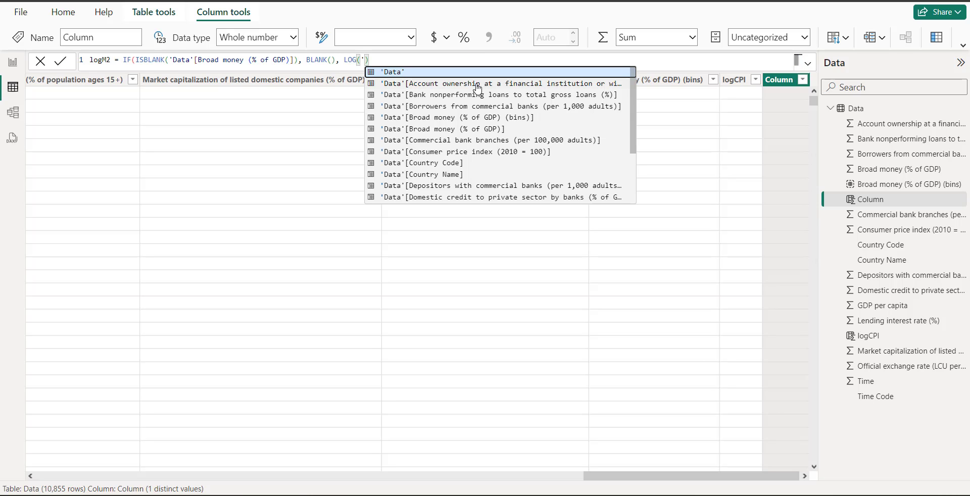
pyautogui.click(449, 129)
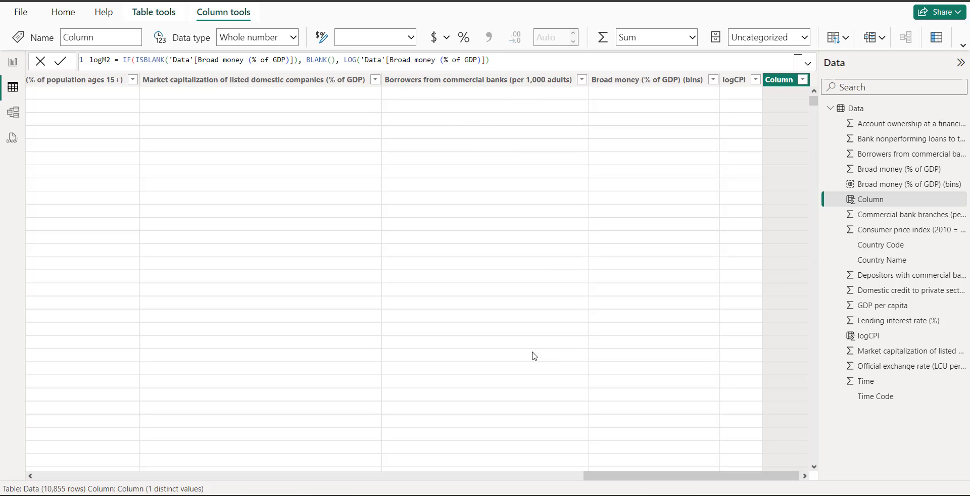
pyautogui.press('Return')
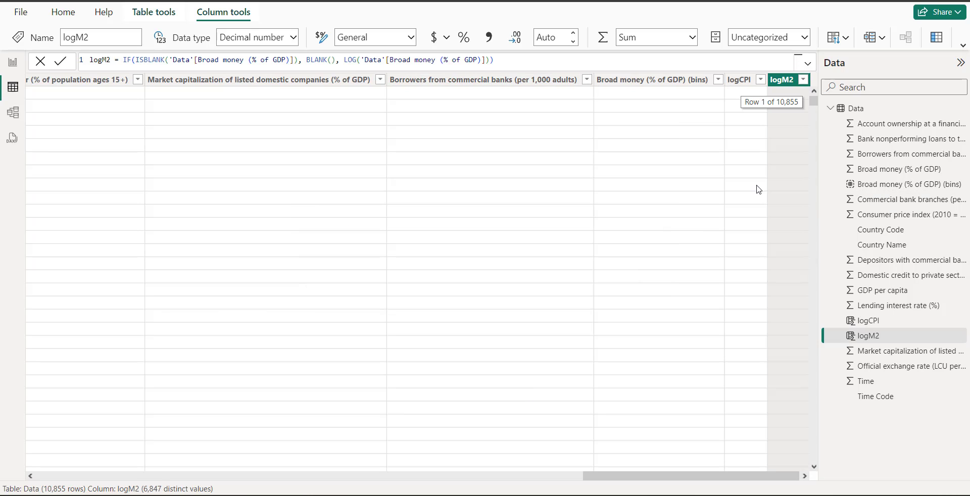
# In the report's Broad money and logCPI scatter chart, replace the X-axis field with logM2 and leave it unsummarized
pyautogui.click(12, 63)
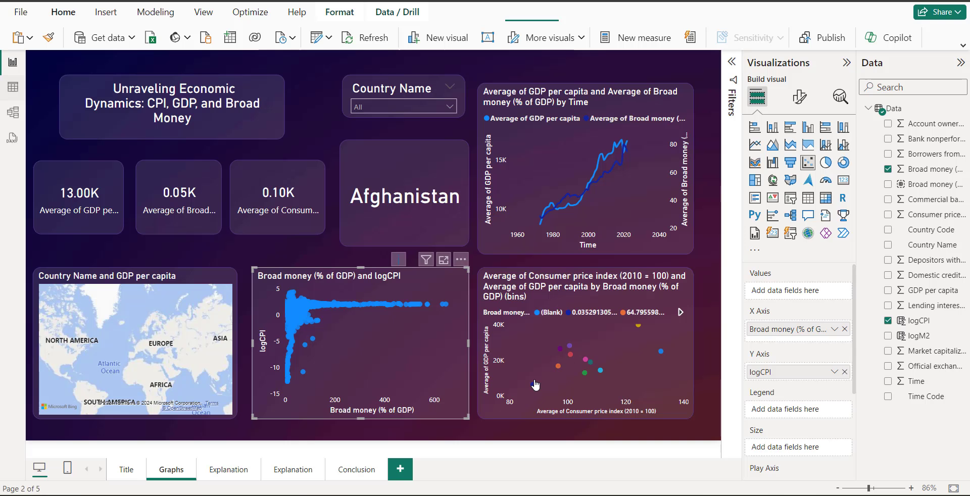
pyautogui.click(845, 329)
pyautogui.moveTo(894, 341); pyautogui.dragTo(798, 329)
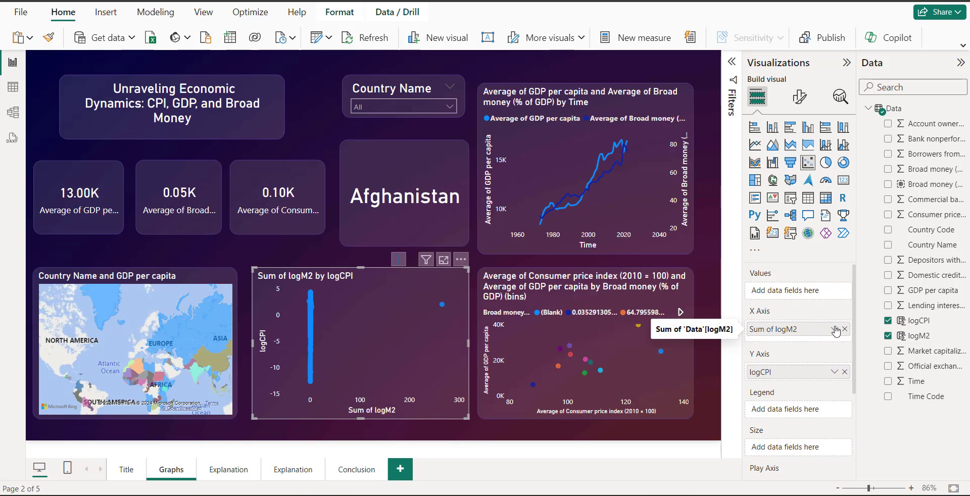
pyautogui.click(834, 329)
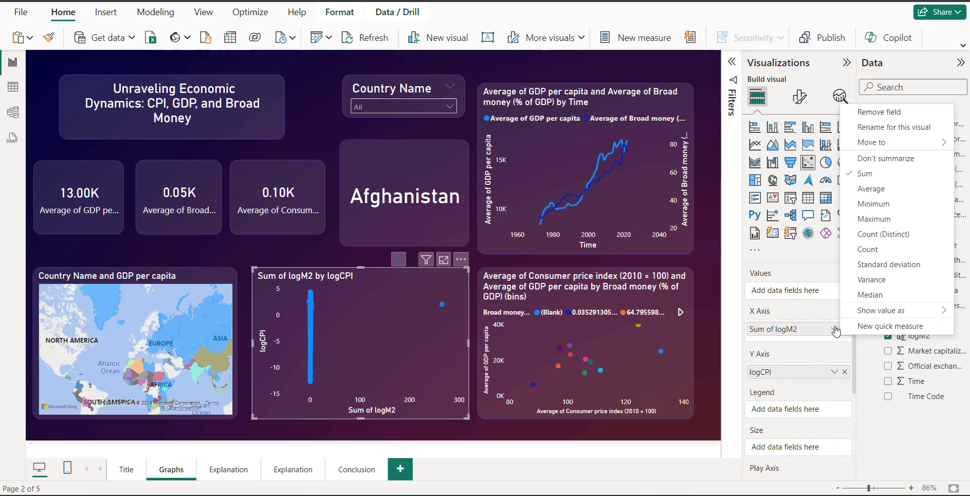
pyautogui.click(880, 160)
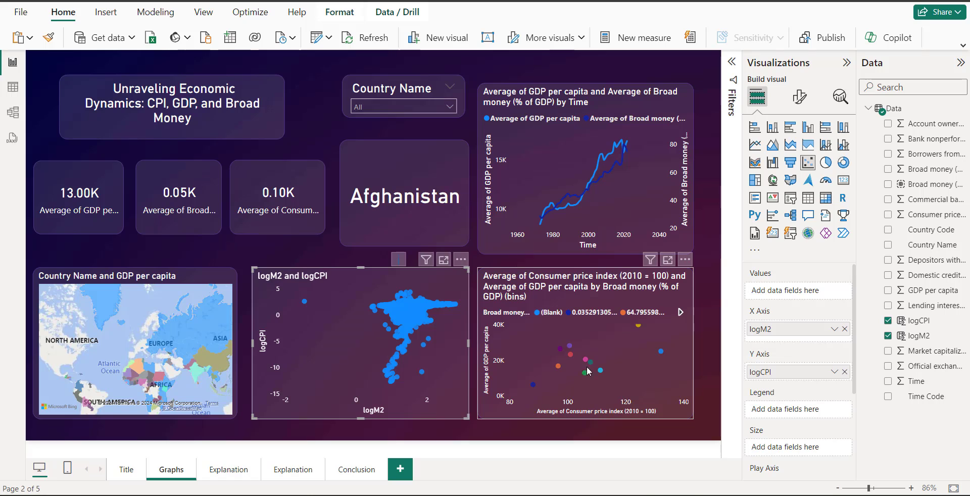
# In the scatter chart of consumer price index and GDP per capita, set both the X-axis and Y-axis fields to Don't summarize
pyautogui.click(584, 416)
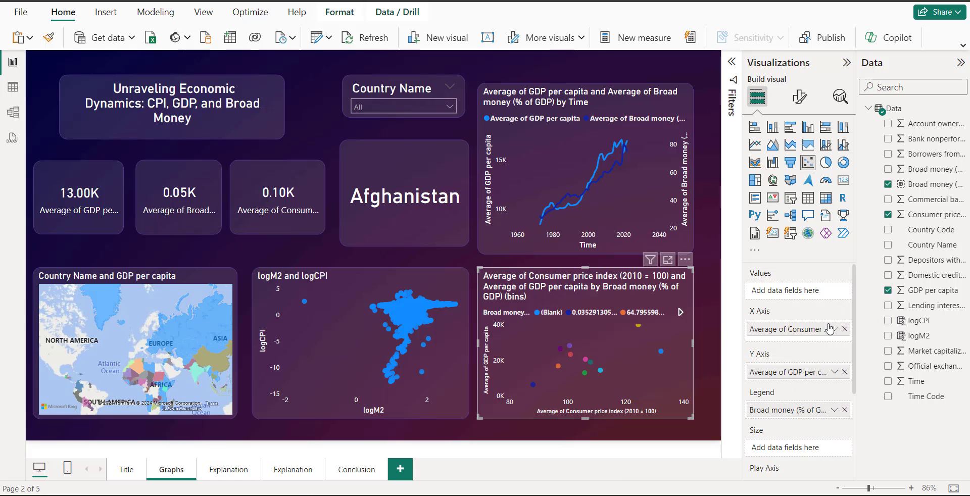
pyautogui.click(833, 329)
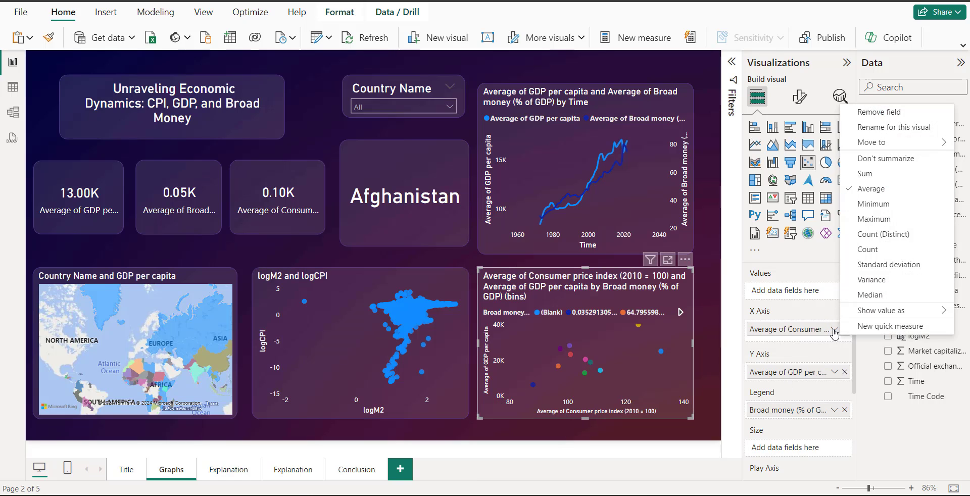
pyautogui.click(902, 164)
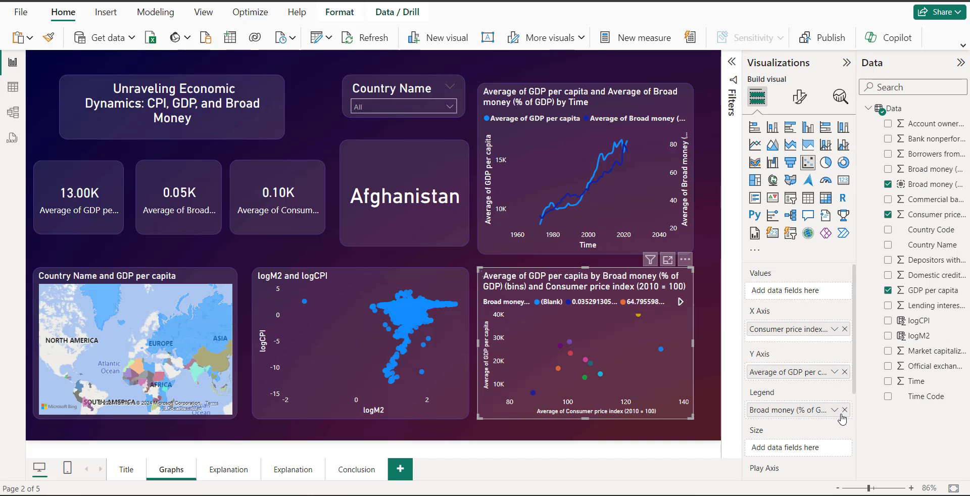
pyautogui.click(835, 410)
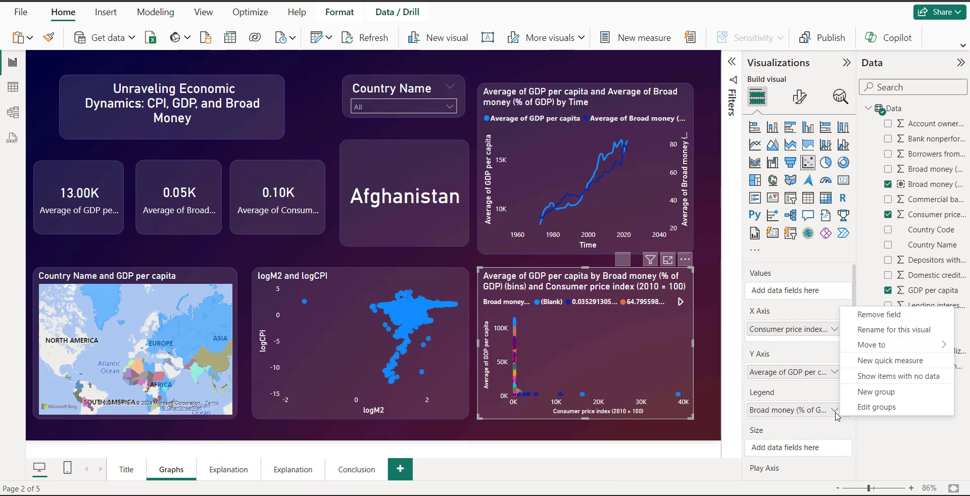
pyautogui.click(834, 373)
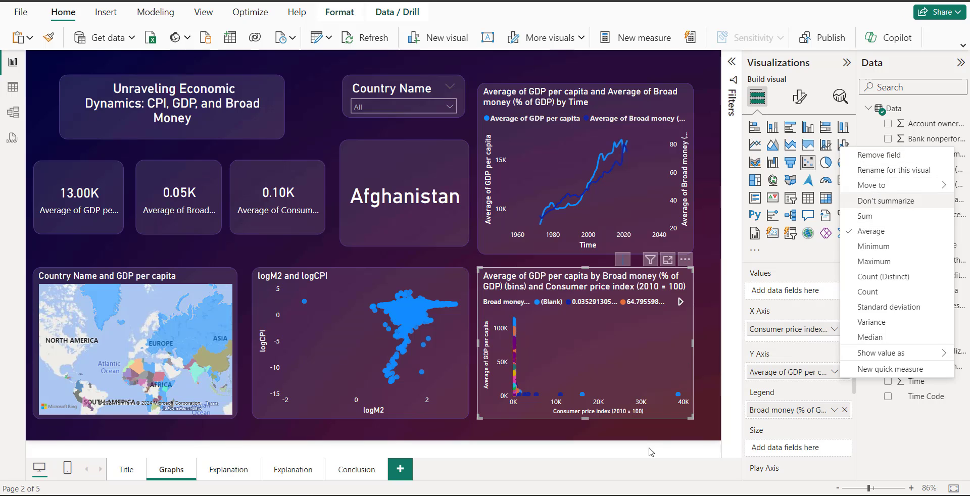
pyautogui.press('Return')
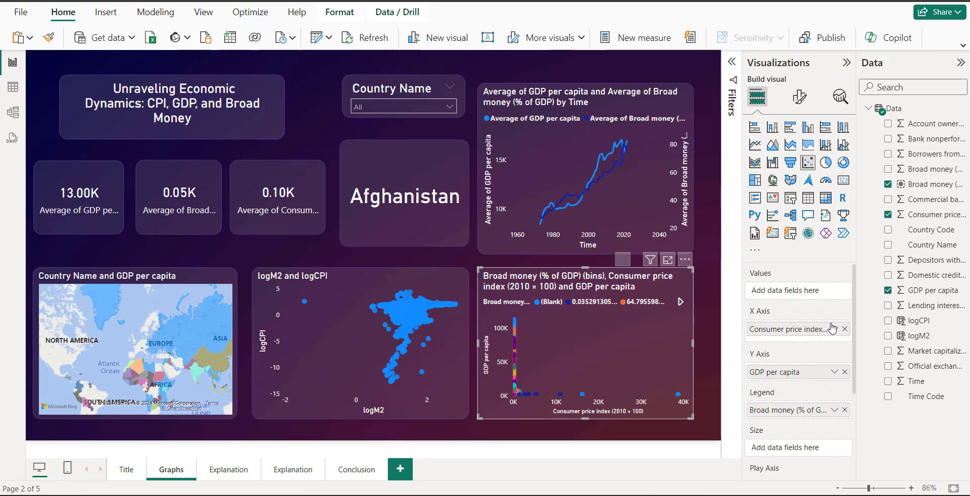
# Replace the X-axis field of the GDP per capita scatter chart with logCPI and leave it unsummarized
pyautogui.click(845, 329)
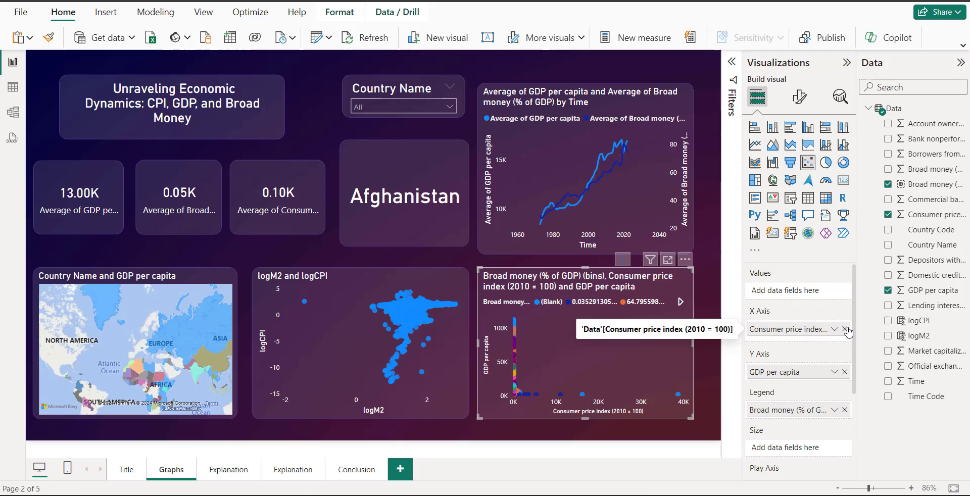
pyautogui.click(888, 326)
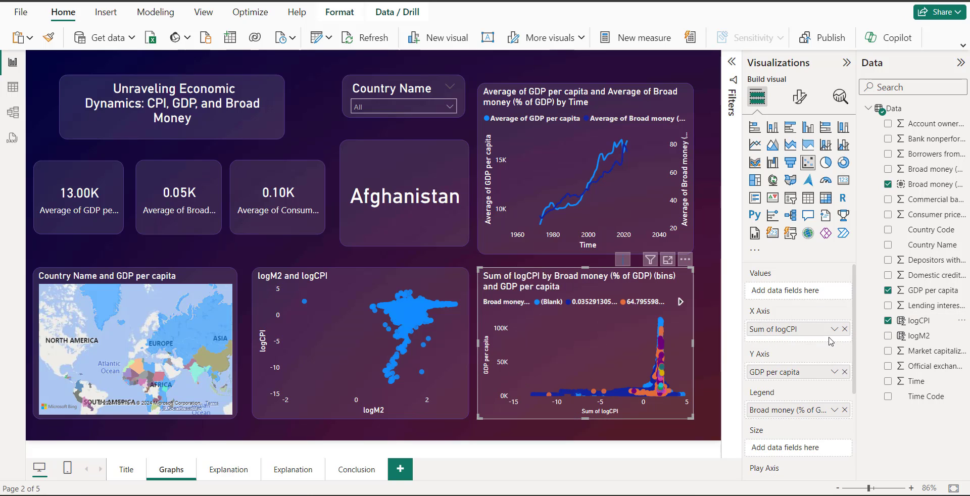
pyautogui.click(835, 330)
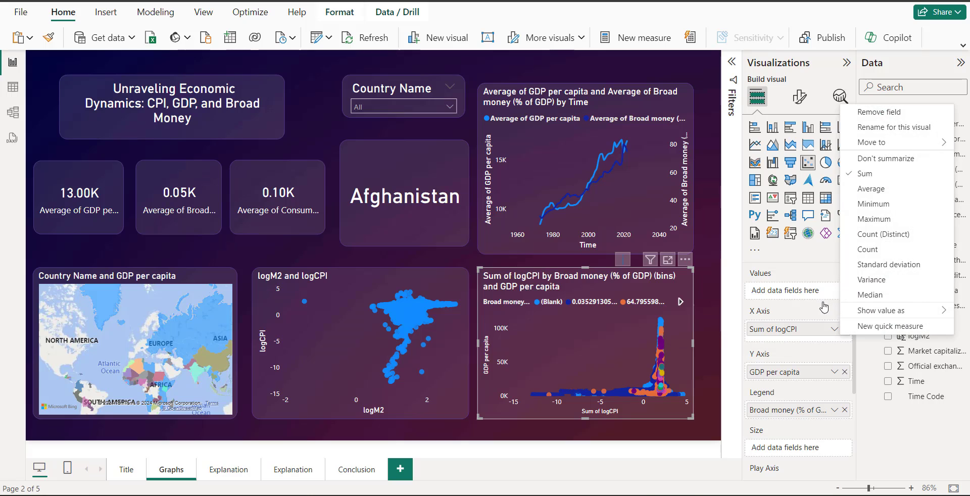
pyautogui.click(882, 161)
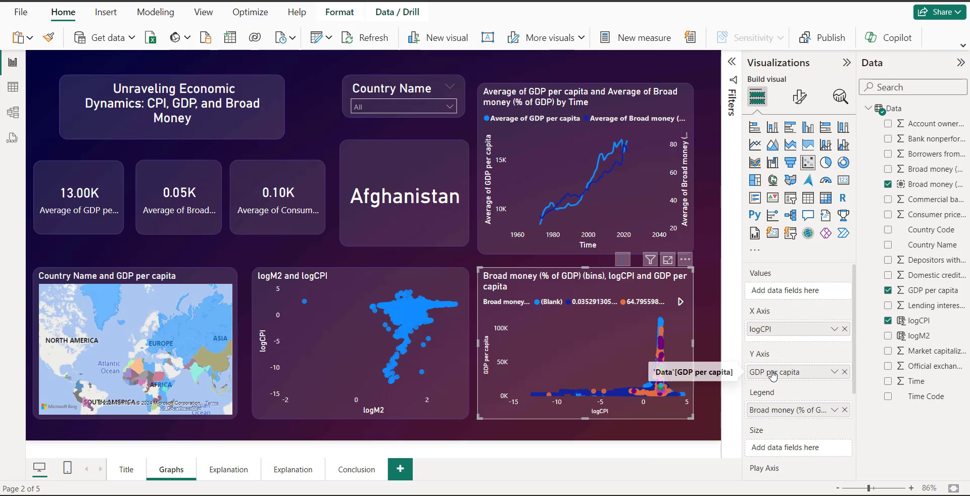
# Add a calculated column to the Data table with the template formula logGDP = IF(ISBLANK(YourTable[ExistingVariable]), BLANK(), LOG(YourTable[ExistingVariable]))
pyautogui.click(13, 87)
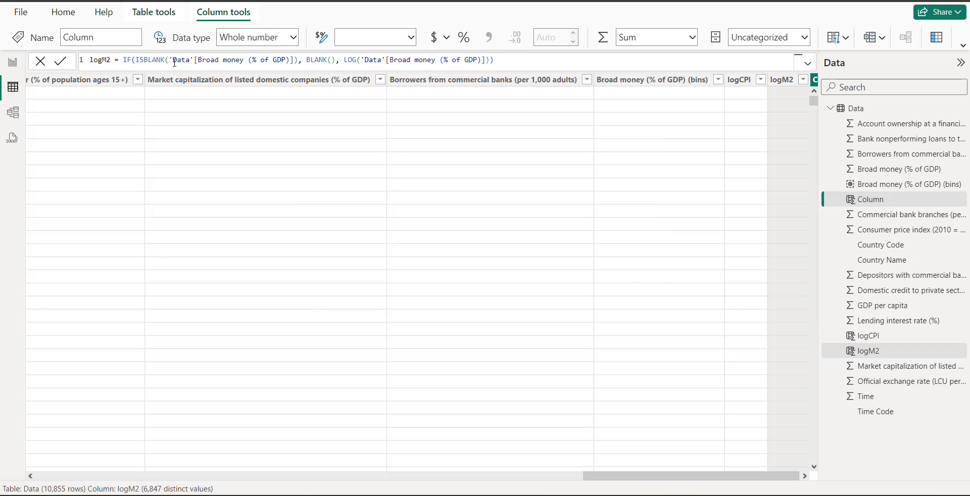
pyautogui.write('NewColumn = IF(ISBLANK(YourTable[ExistingVariable]), BLANK(), LOG(YourTable[ExistingVariable]))')
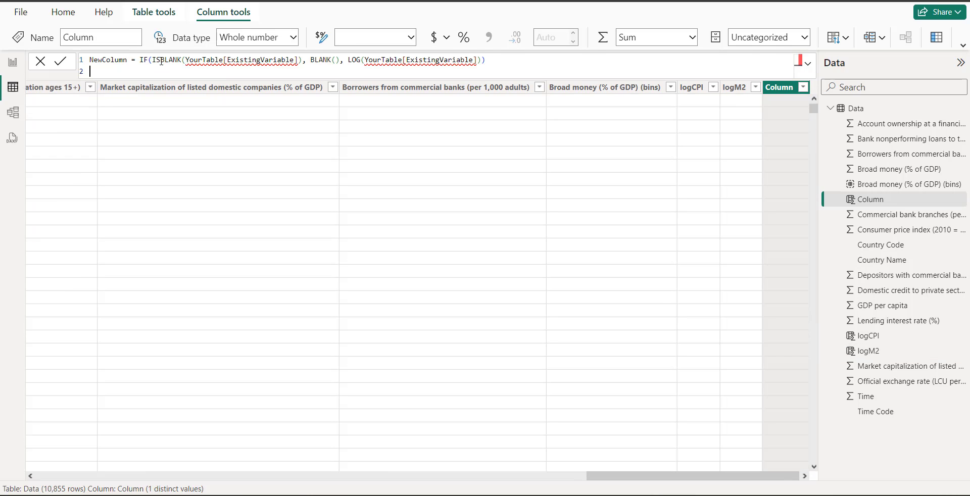
pyautogui.press('BackSpace')
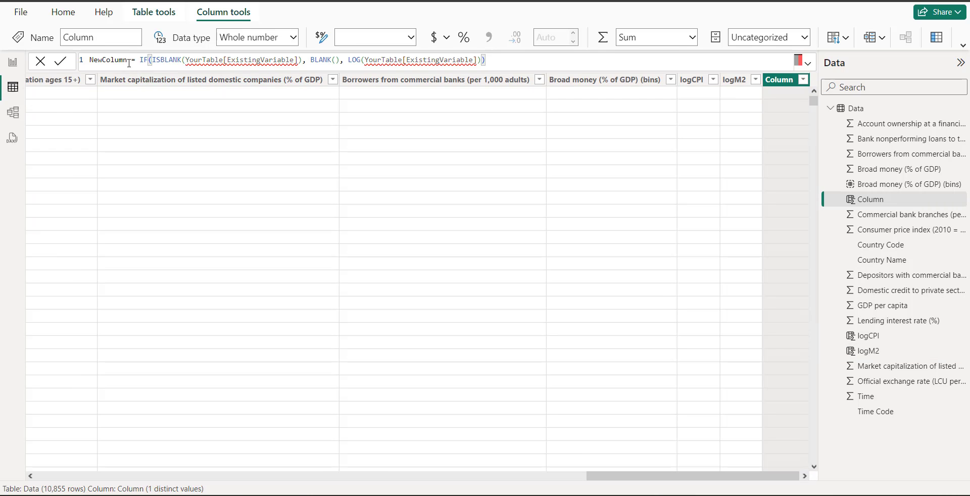
pyautogui.doubleClick(88, 60)
pyautogui.write('log')
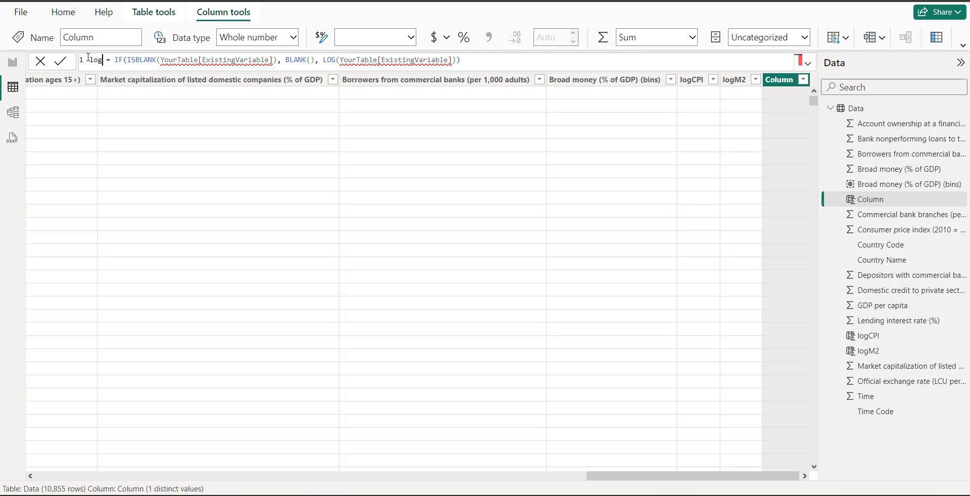
pyautogui.write('GDP')
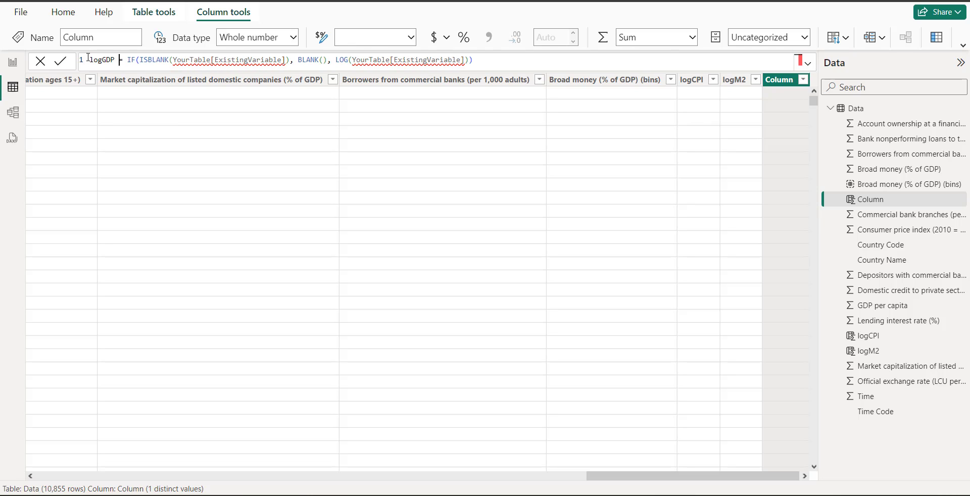
# Replace the ISBLANK placeholder in the logGDP formula with 'Data'[GDP per capita]
pyautogui.press('Right')
pyautogui.press('Right')
pyautogui.press('Right')
pyautogui.hotkey('shift', 'Right')
pyautogui.hotkey('shift', 'Right')
pyautogui.hotkey('shift', 'Right')
pyautogui.hotkey('shift', 'Right')
pyautogui.hotkey('shift', 'Right')
pyautogui.hotkey('shift', 'Right')
pyautogui.hotkey('shift', 'Right')
pyautogui.hotkey('shift', 'Right')
pyautogui.hotkey('shift', 'Right')
pyautogui.hotkey('shift', 'Right')
pyautogui.hotkey('shift', 'Right')
pyautogui.hotkey('shift', 'Right')
pyautogui.hotkey('shift', 'Right')
pyautogui.hotkey('shift', 'Right')
pyautogui.hotkey('shift', 'Right')
pyautogui.hotkey('shift', 'Right')
pyautogui.hotkey('shift', 'Right')
pyautogui.hotkey('shift', 'Right')
pyautogui.hotkey('shift', 'Right')
pyautogui.hotkey('shift', 'Right')
pyautogui.write("'")
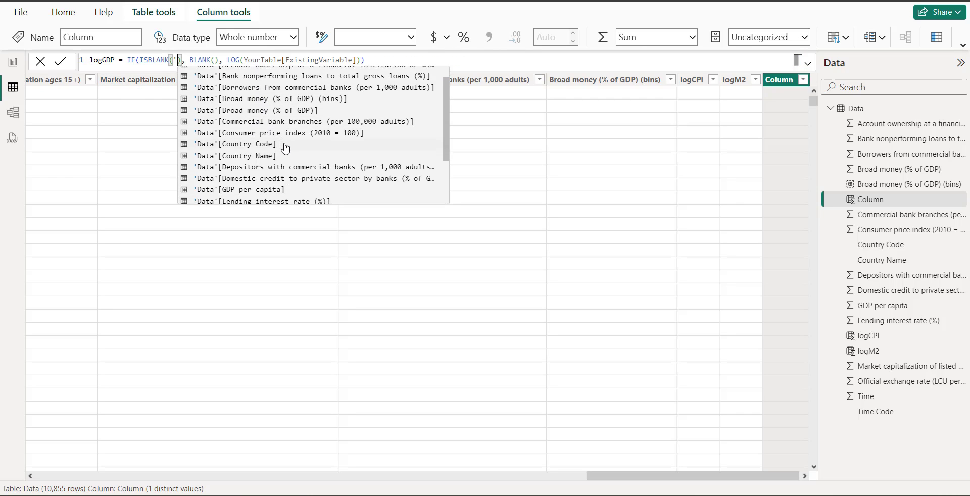
pyautogui.scroll(-3, 273, 148)
pyautogui.click(268, 141)
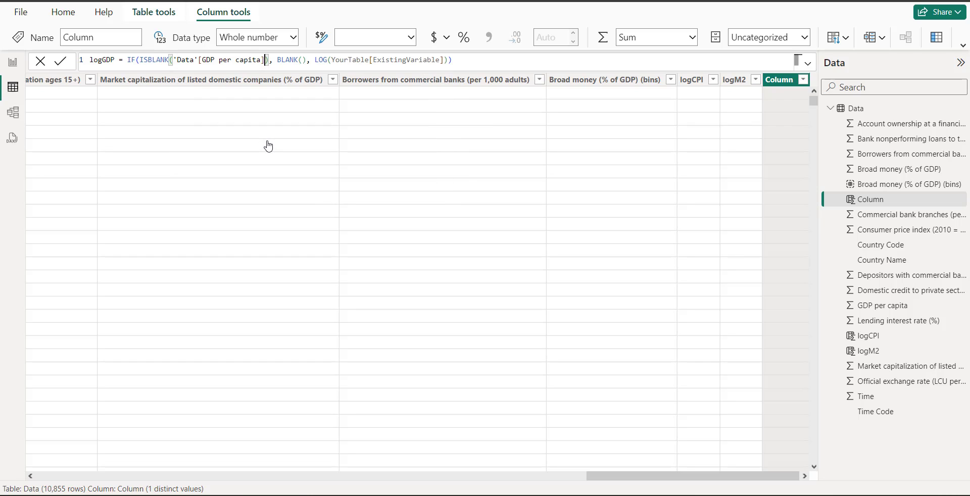
# Replace the LOG placeholder in the logGDP formula with 'Data'[GDP per capita] and commit the formula
pyautogui.click(445, 60)
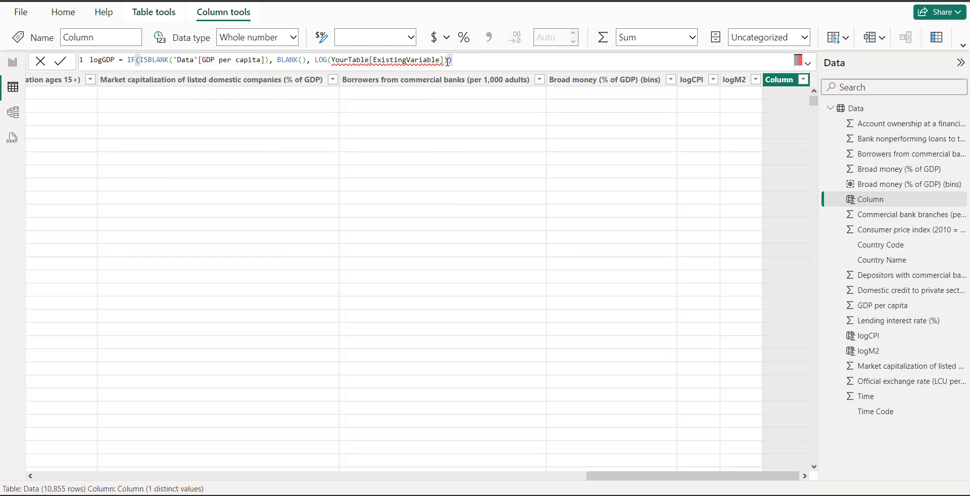
pyautogui.hotkey('shift', 'Left')
pyautogui.hotkey('shift', 'Left')
pyautogui.hotkey('shift', 'Left')
pyautogui.hotkey('shift', 'Left')
pyautogui.hotkey('shift', 'Left')
pyautogui.hotkey('shift', 'Left')
pyautogui.hotkey('shift', 'Left')
pyautogui.hotkey('shift', 'Left')
pyautogui.hotkey('shift', 'Left')
pyautogui.hotkey('shift', 'Left')
pyautogui.hotkey('shift', 'Left')
pyautogui.hotkey('shift', 'Left')
pyautogui.hotkey('shift', 'Left')
pyautogui.hotkey('shift', 'Left')
pyautogui.hotkey('shift', 'Left')
pyautogui.hotkey('shift', 'Left')
pyautogui.hotkey('shift', 'Left')
pyautogui.hotkey('shift', 'Left')
pyautogui.press('Left')
pyautogui.press('Left')
pyautogui.press('Left')
pyautogui.press('Left')
pyautogui.press('Left')
pyautogui.press('Left')
pyautogui.hotkey('shift', 'Right')
pyautogui.hotkey('shift', 'Right')
pyautogui.hotkey('shift', 'Right')
pyautogui.hotkey('shift', 'Right')
pyautogui.hotkey('shift', 'Right')
pyautogui.hotkey('shift', 'Right')
pyautogui.hotkey('shift', 'Right')
pyautogui.hotkey('shift', 'Right')
pyautogui.hotkey('shift', 'Right')
pyautogui.hotkey('shift', 'Right')
pyautogui.hotkey('shift', 'Right')
pyautogui.hotkey('shift', 'Right')
pyautogui.hotkey('shift', 'Right')
pyautogui.hotkey('shift', 'Right')
pyautogui.hotkey('shift', 'Right')
pyautogui.hotkey('shift', 'Right')
pyautogui.hotkey('shift', 'Right')
pyautogui.hotkey('shift', 'Right')
pyautogui.hotkey('shift', 'Right')
pyautogui.hotkey('shift', 'Right')
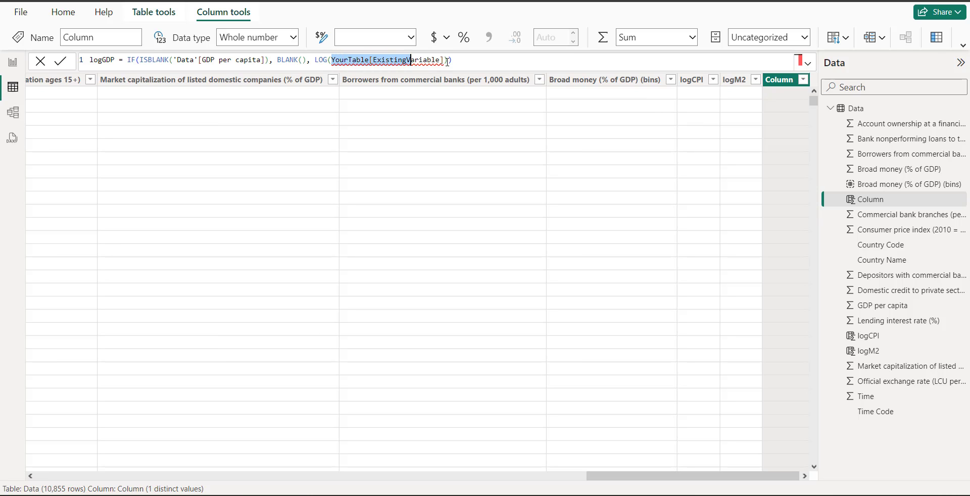
pyautogui.press('BackSpace')
pyautogui.write("'")
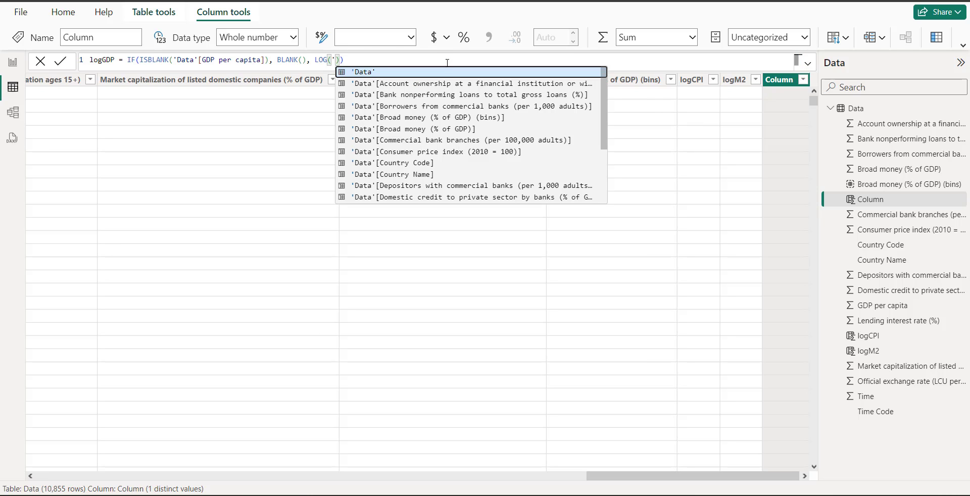
pyautogui.scroll(-3, 432, 141)
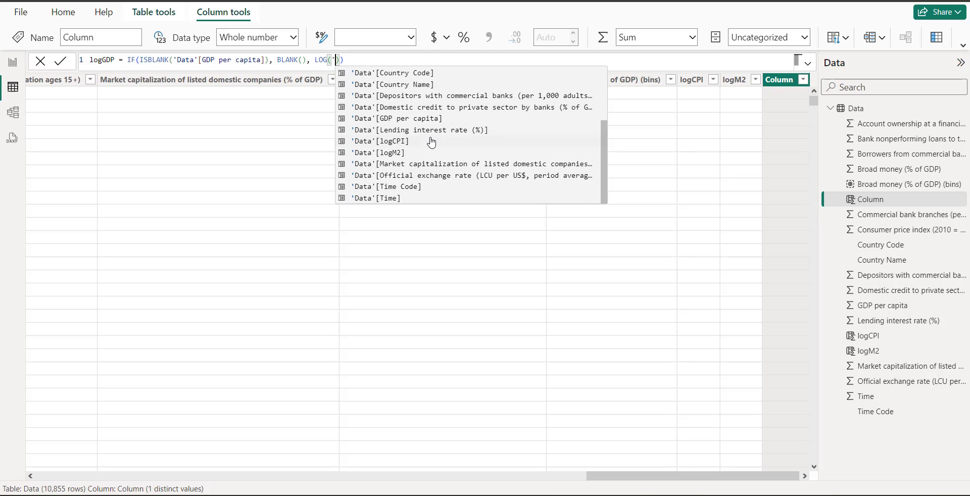
pyautogui.click(405, 119)
pyautogui.press('Return')
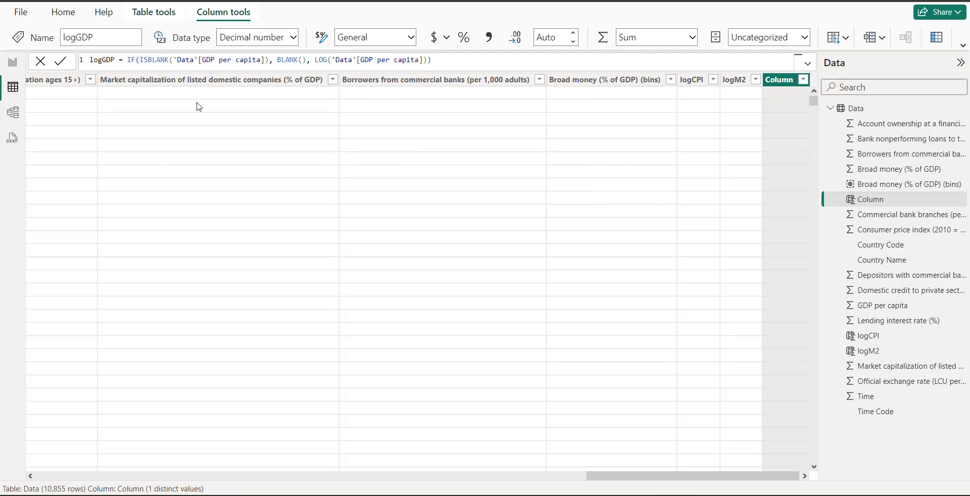
# In the report's scatter chart of logCPI and GDP per capita, replace the Y-axis field with logGDP and leave it unsummarized
pyautogui.click(12, 64)
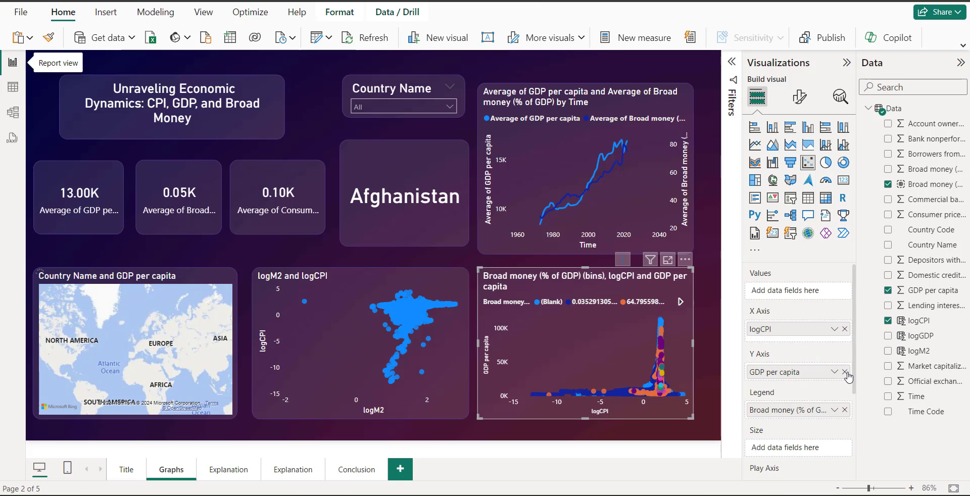
pyautogui.click(890, 338)
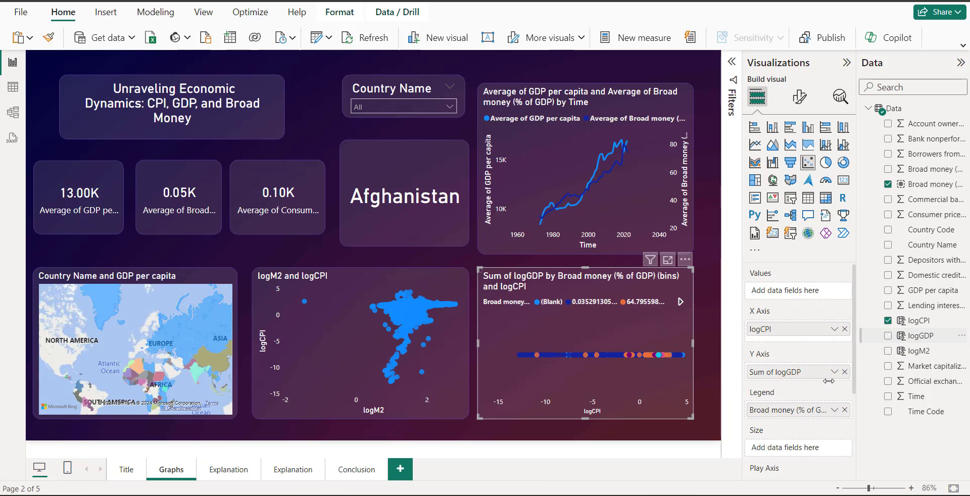
pyautogui.click(834, 373)
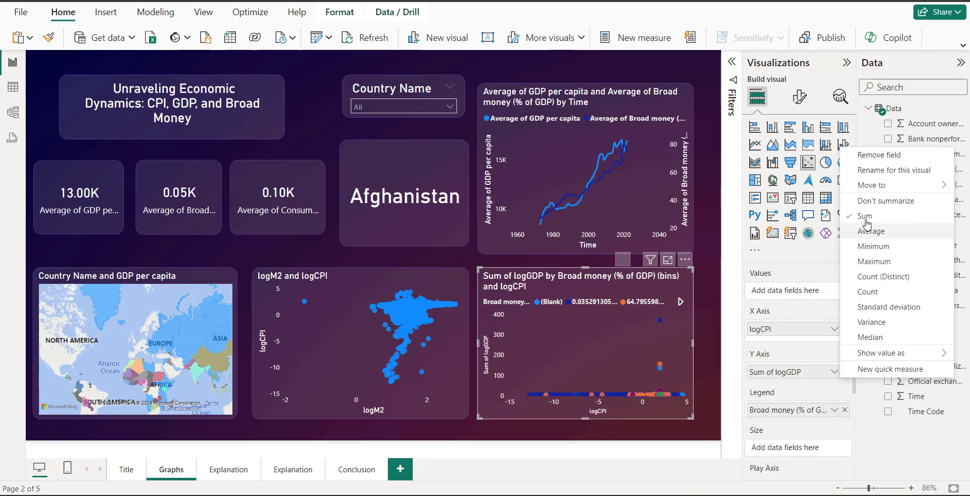
pyautogui.click(884, 202)
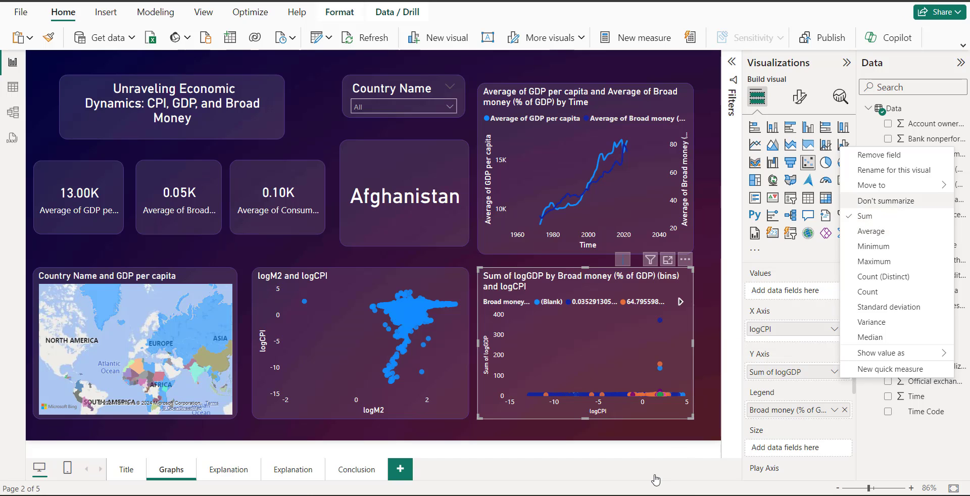